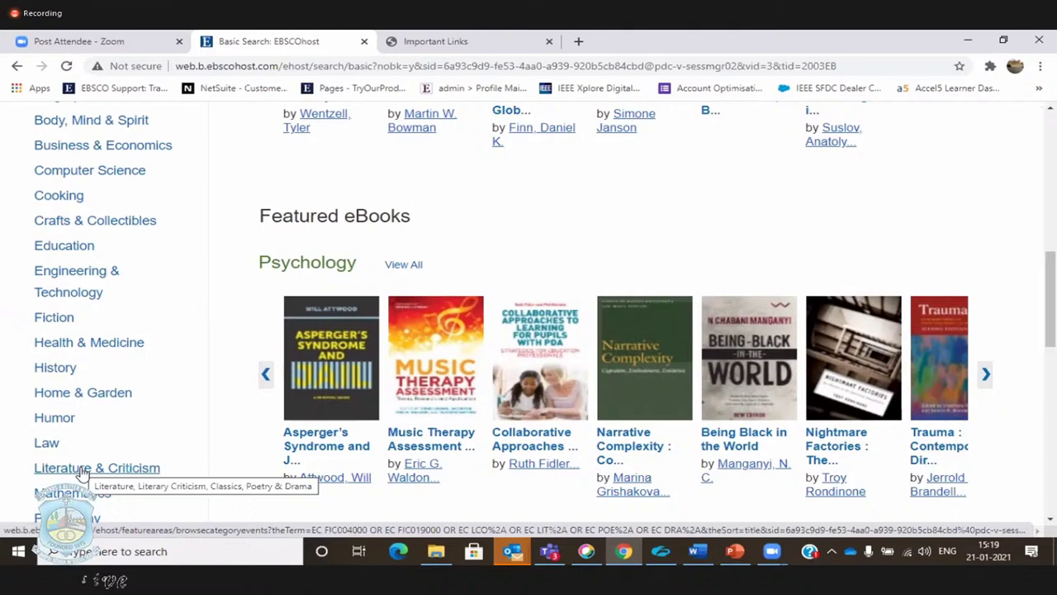
Open the Literature & Criticism eBook category and highlight its 41,686-result count and summary
click(82, 469)
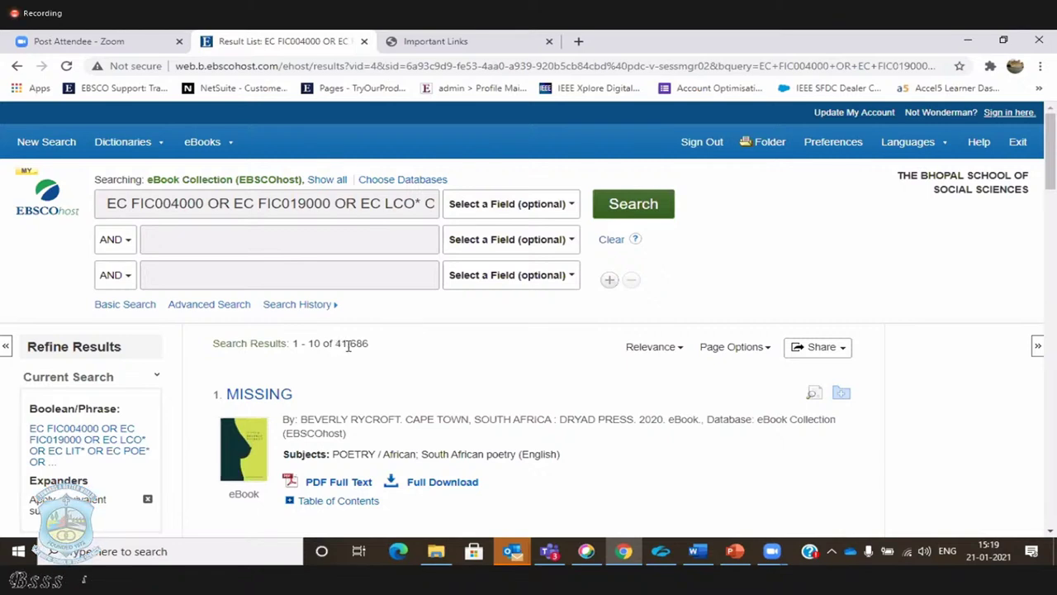
drag(336, 346, 383, 352)
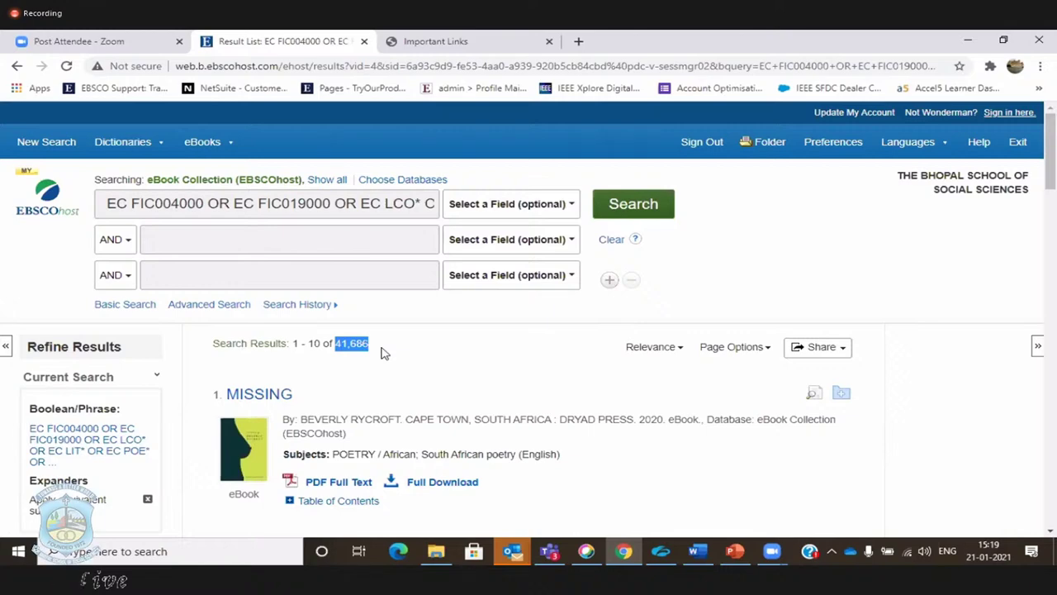
drag(383, 354, 977, 244)
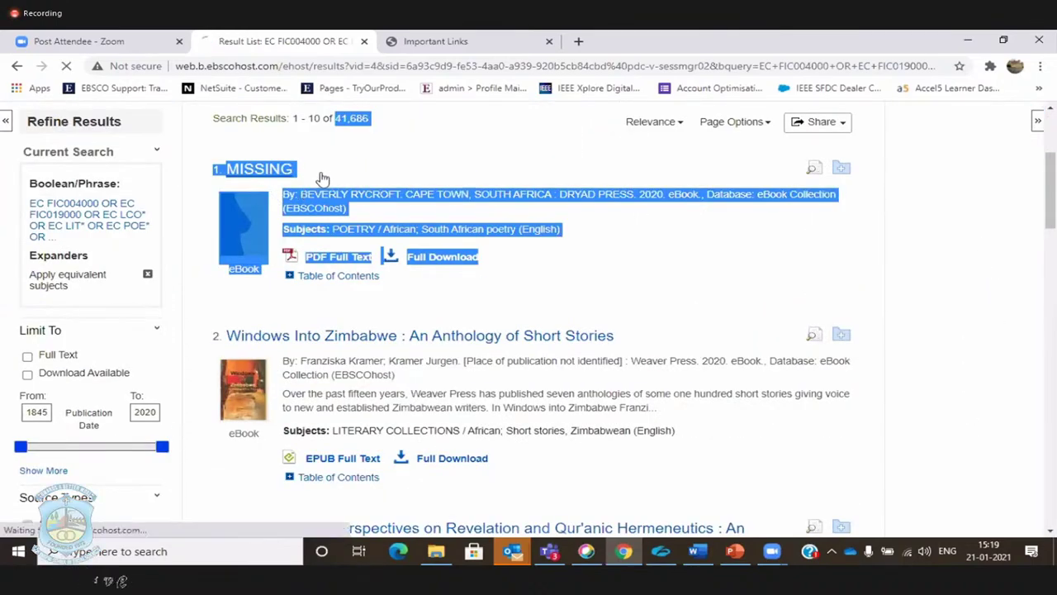
View the detailed record for the eBook MISSING, then return to a blank Basic Search
click(385, 173)
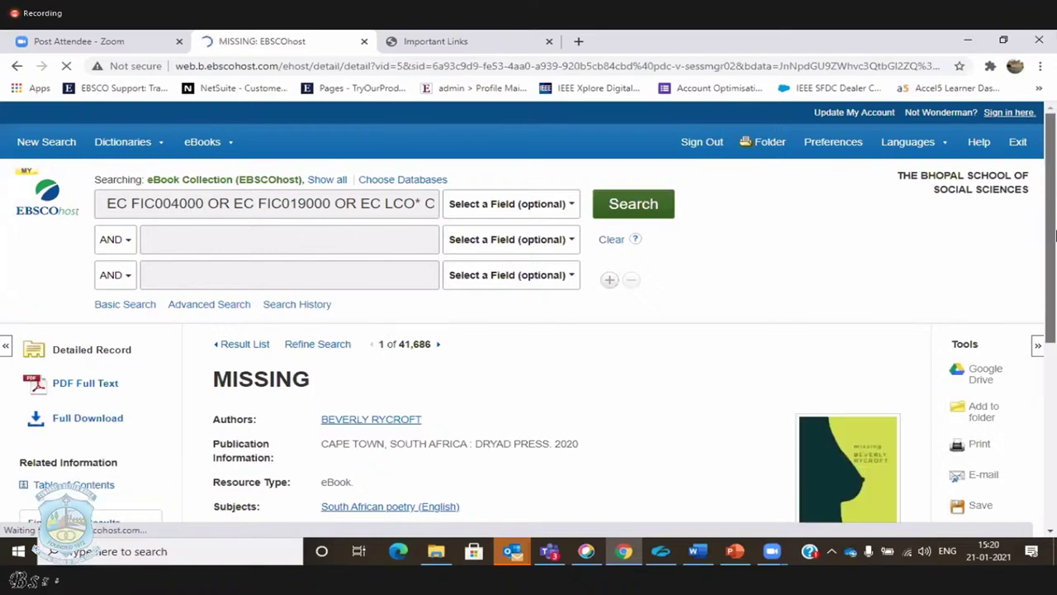
mouse_move(1055, 237)
mouse_down()
mouse_move(1056, 394)
mouse_move(1048, 243)
mouse_up()
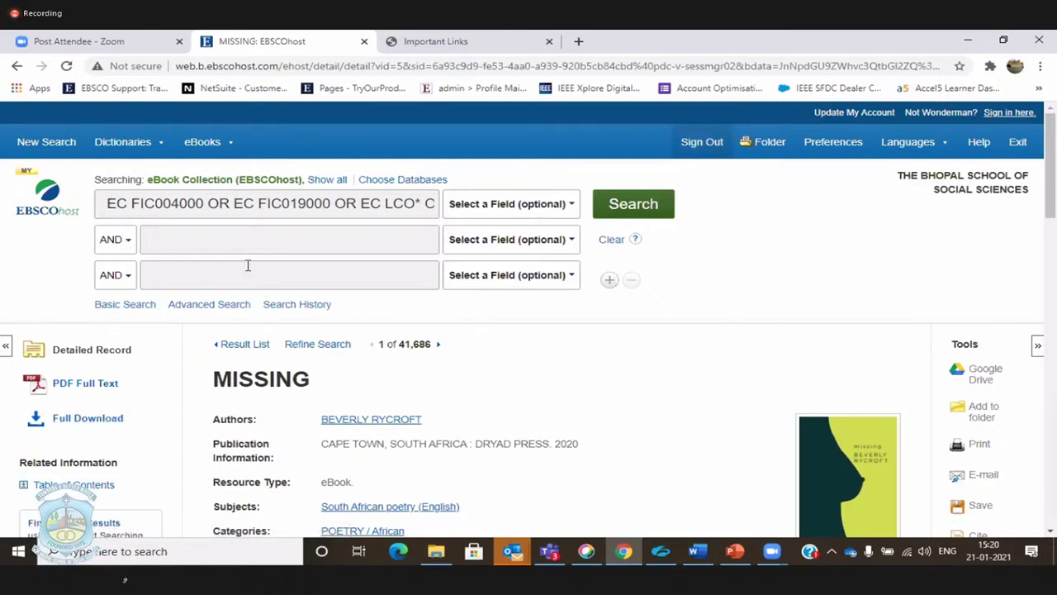
click(125, 305)
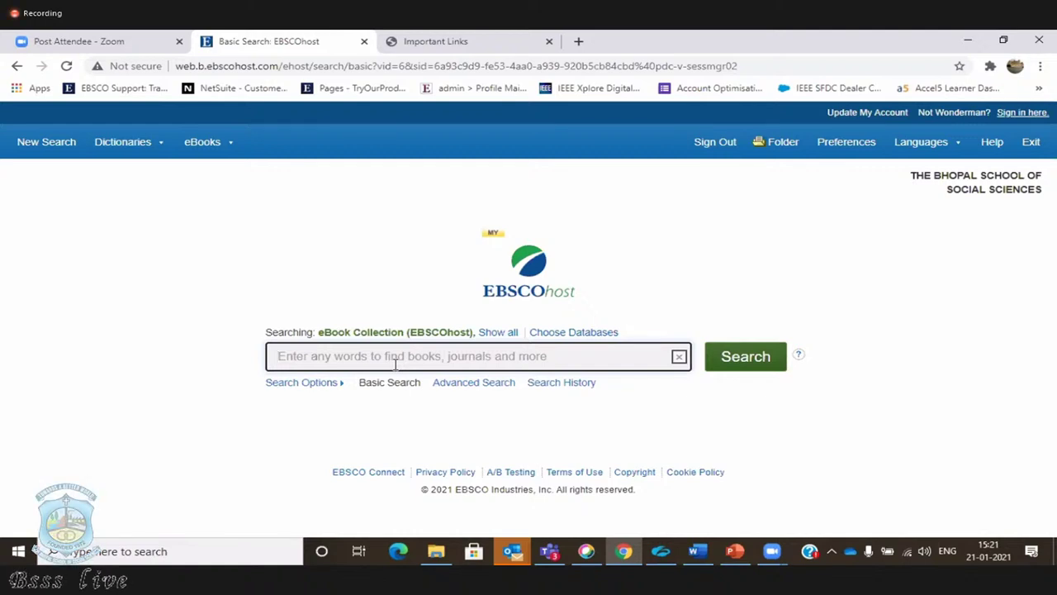
Search the eBook Collection for 'crisis management'
text(crisi)
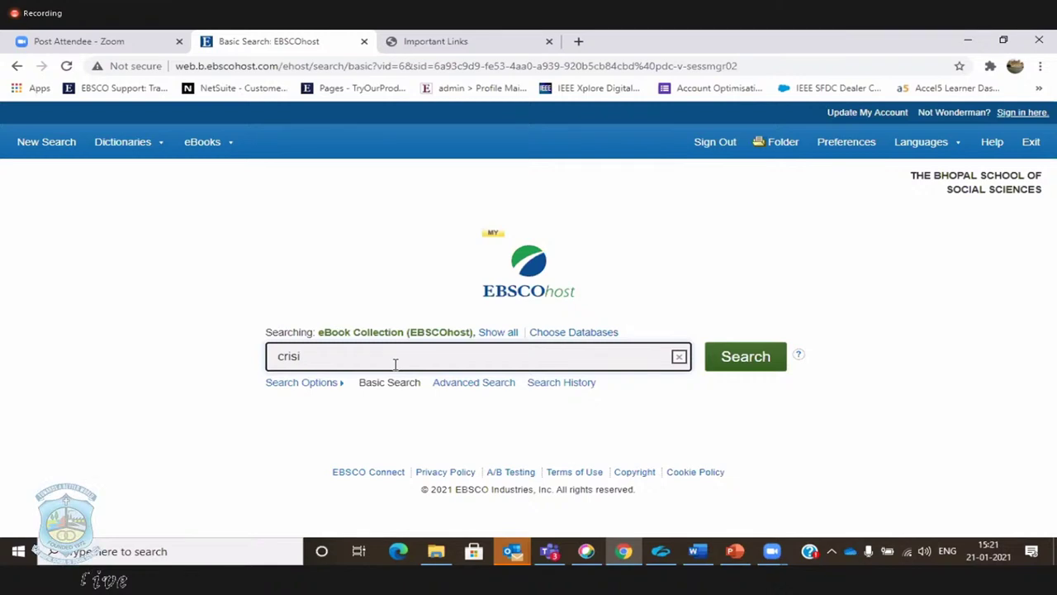
text(s manageme)
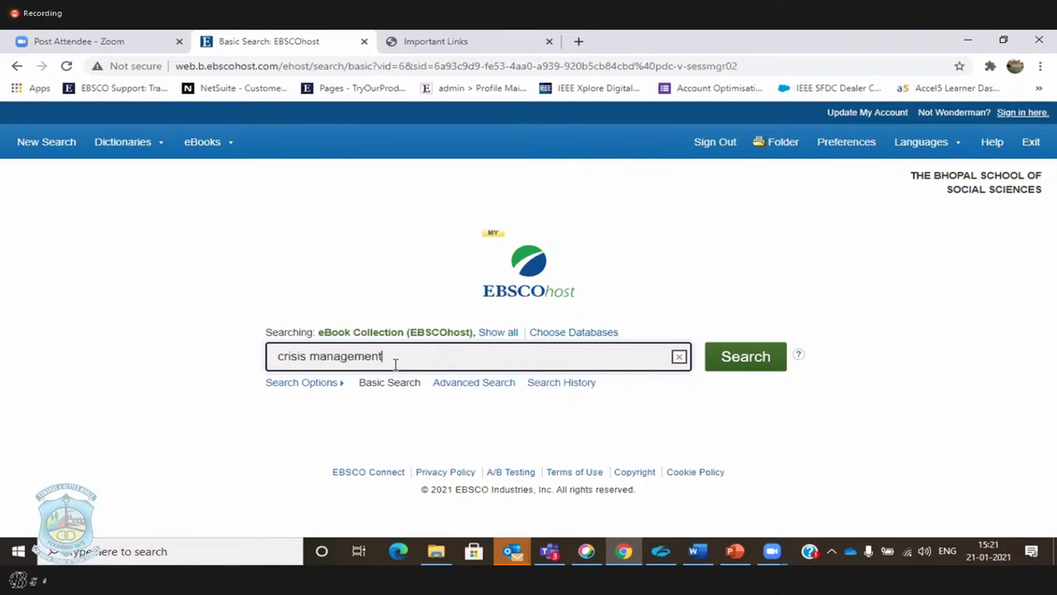
text(nt)
click(753, 362)
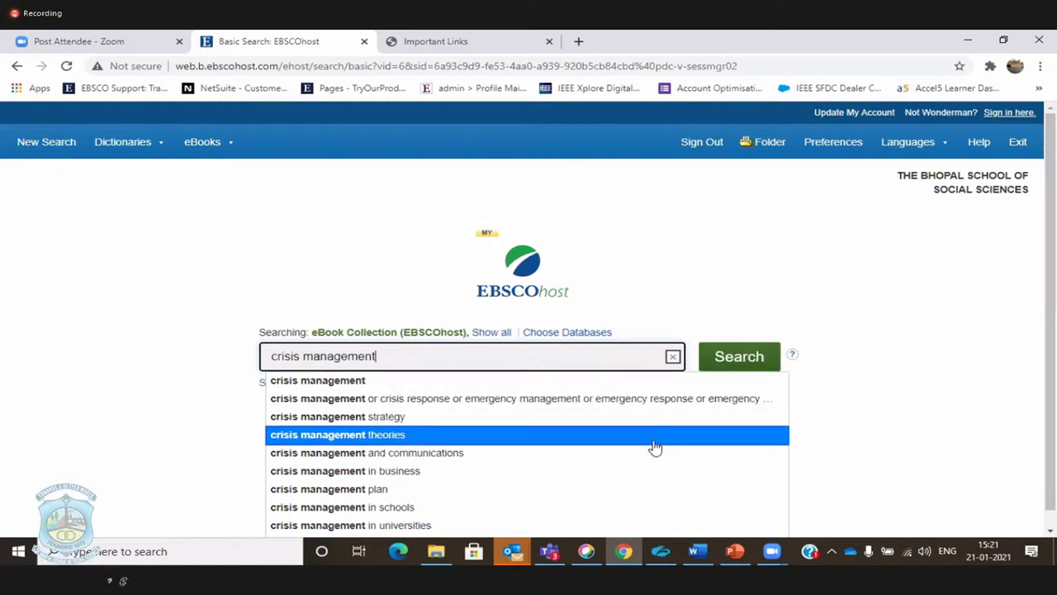
click(730, 366)
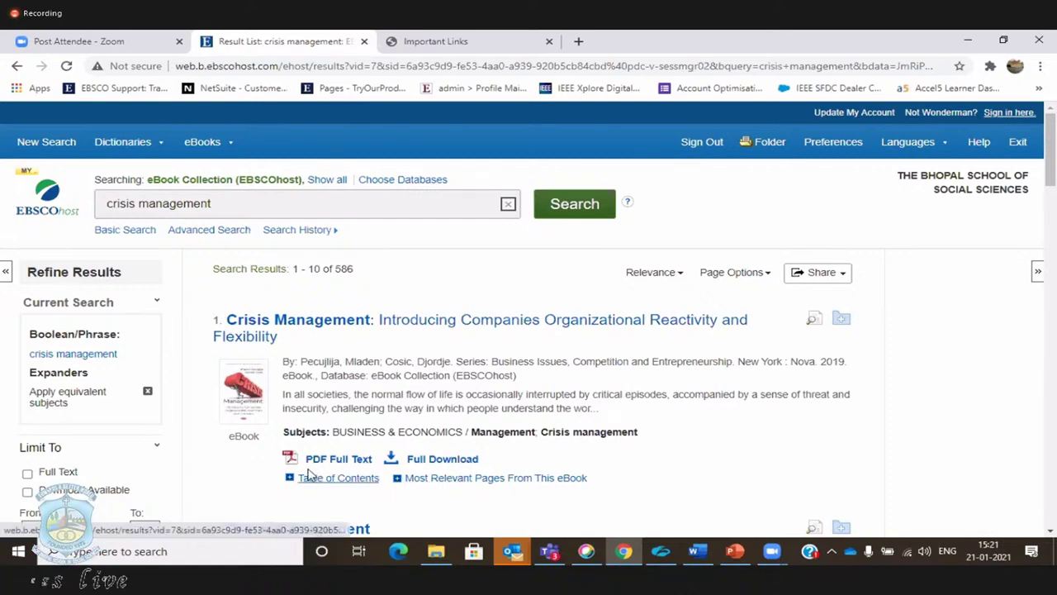
Add the top Crisis Management eBook to the folder and open its detailed record
click(841, 327)
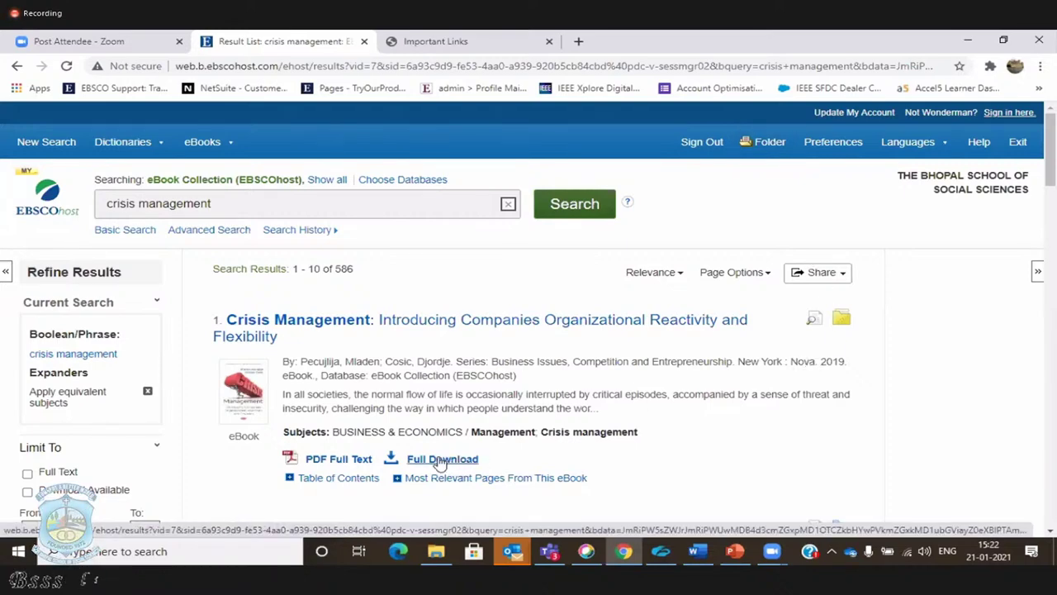
click(429, 328)
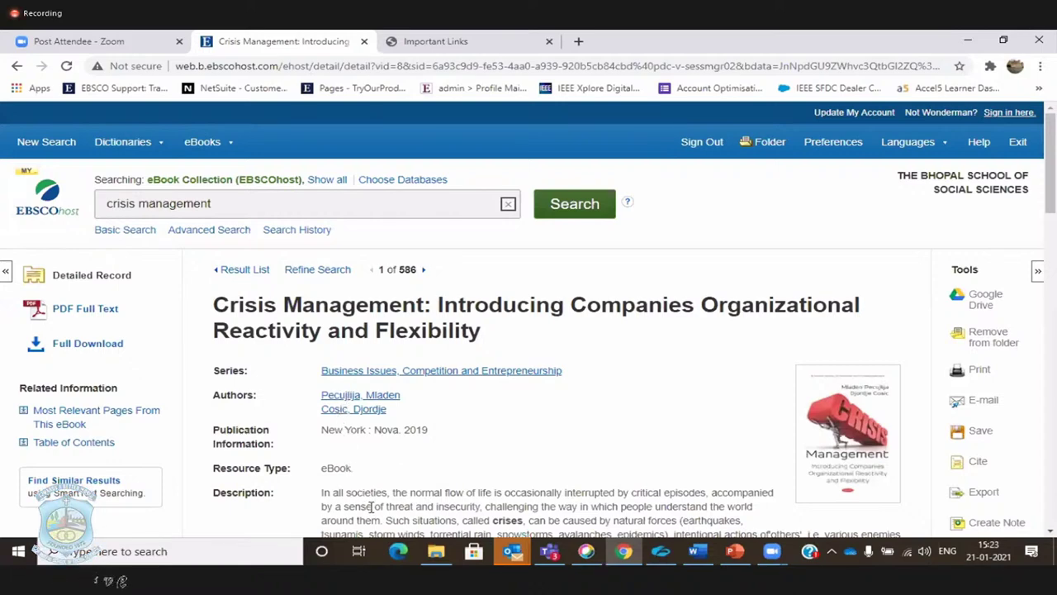
Bring up the E-mail form for the Crisis Management eBook record
click(952, 269)
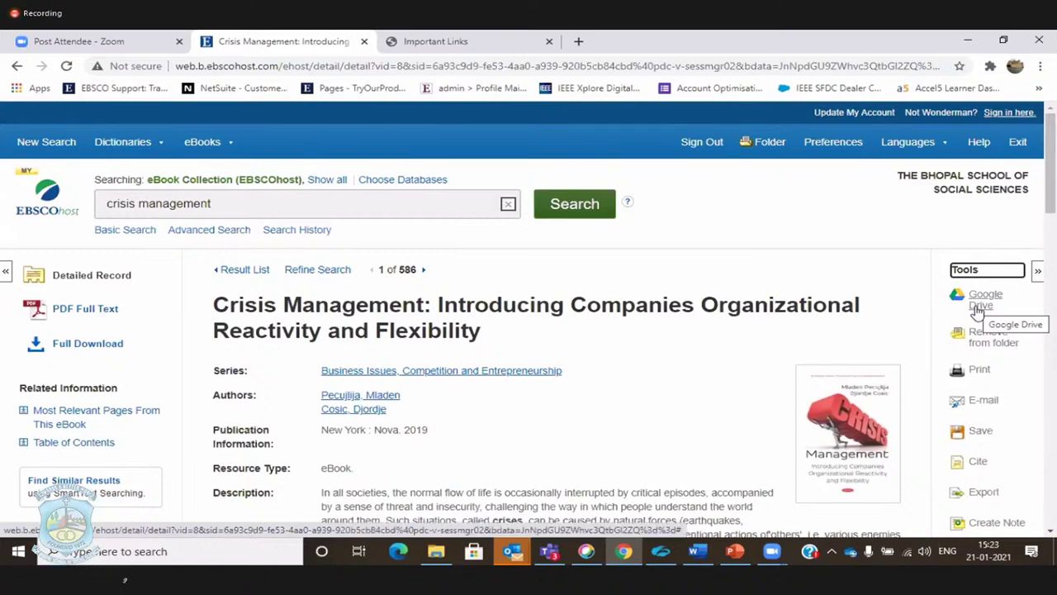
click(984, 402)
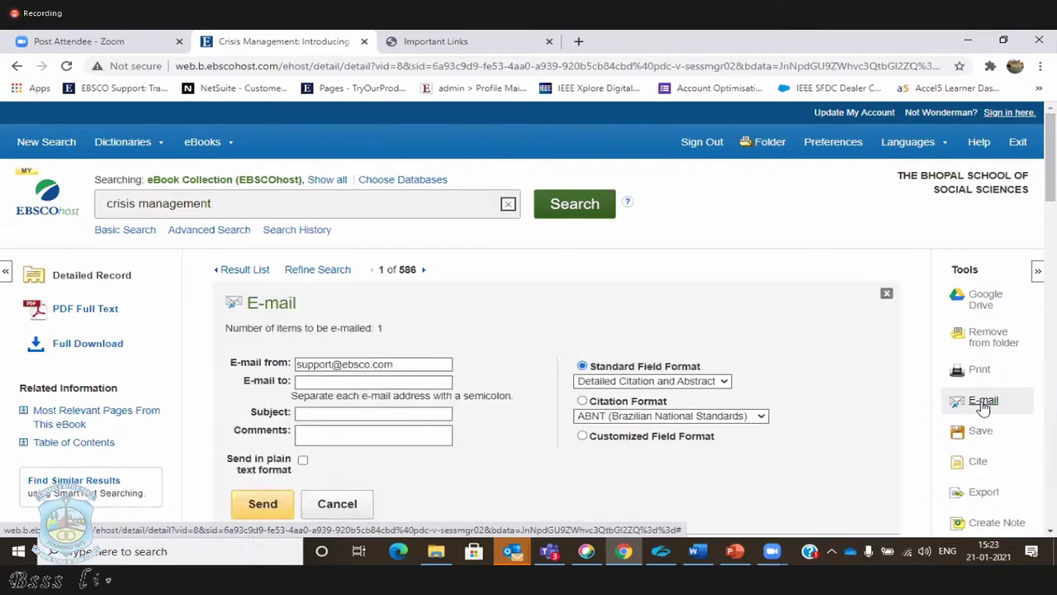
Clear the E-mail from address and move to the E-mail to field
click(403, 370)
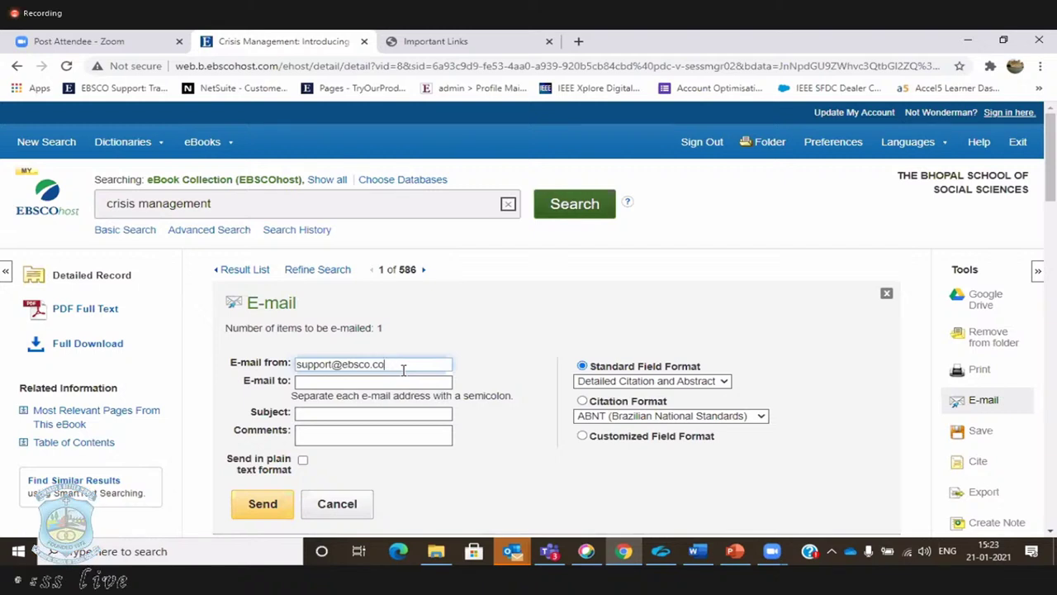
key(BackSpace)
key(BackSpace)
key(BackSpace)
key(BackSpace)
key(BackSpace)
key(BackSpace)
key(BackSpace)
key(BackSpace)
key(BackSpace)
key(BackSpace)
key(BackSpace)
key(BackSpace)
key(BackSpace)
key(BackSpace)
key(BackSpace)
key(BackSpace)
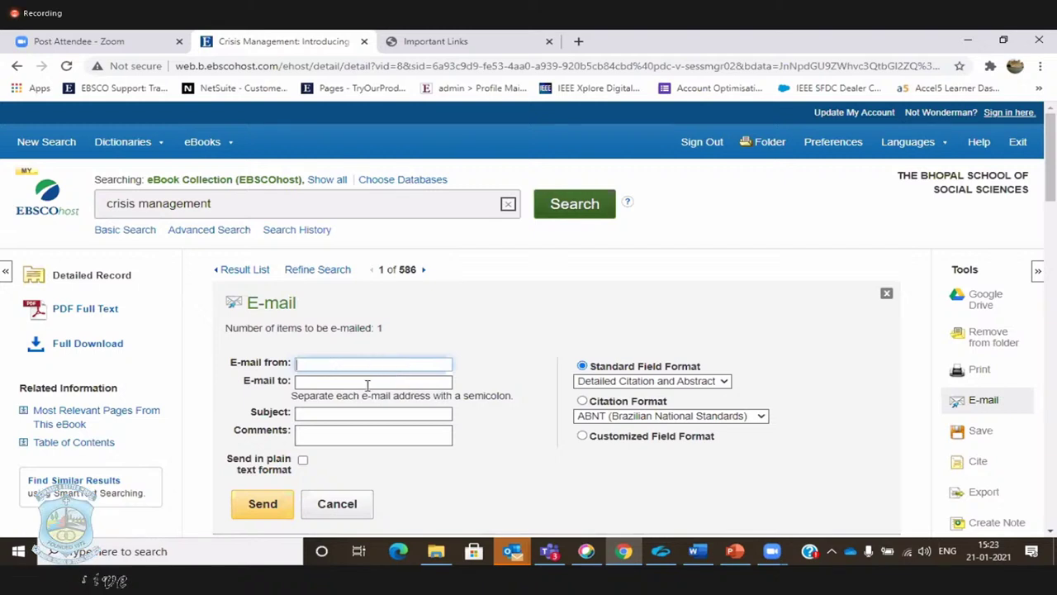
click(364, 383)
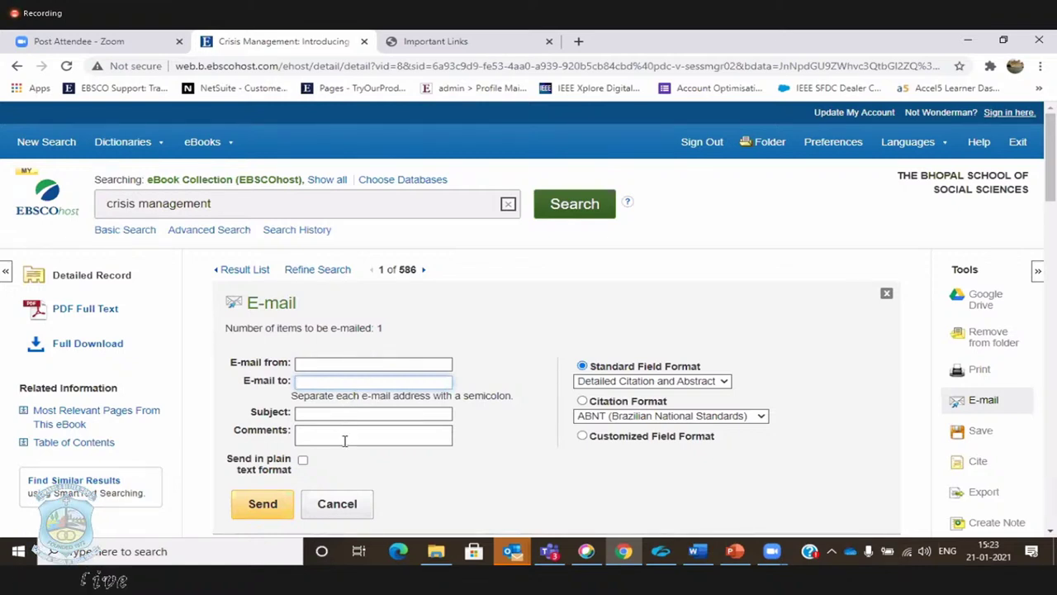
Review the format dropdowns, keeping Detailed Citation and Abstract and the ABNT citation style
click(701, 387)
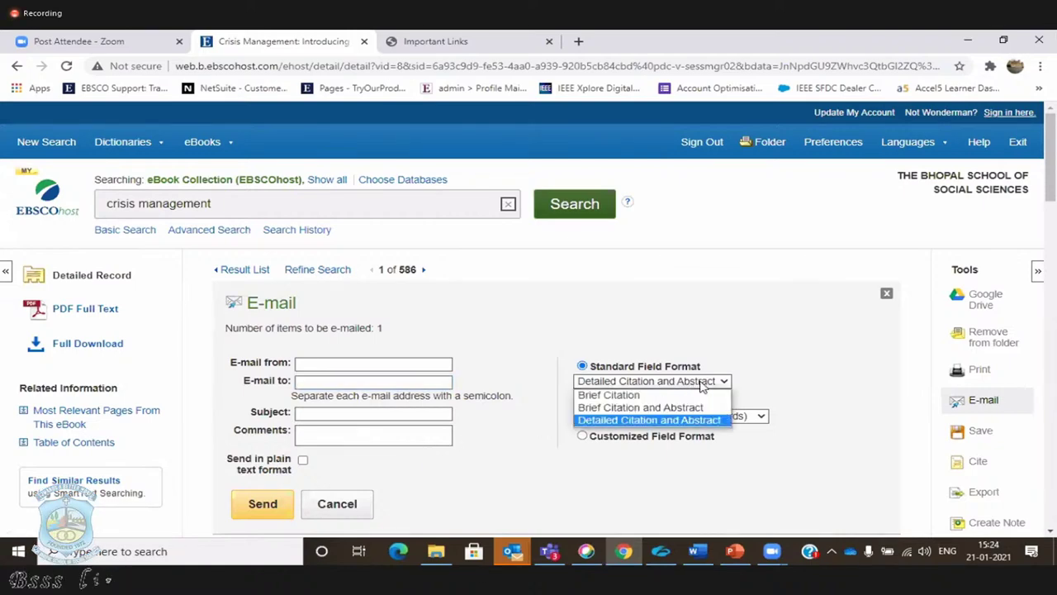
click(665, 477)
click(692, 417)
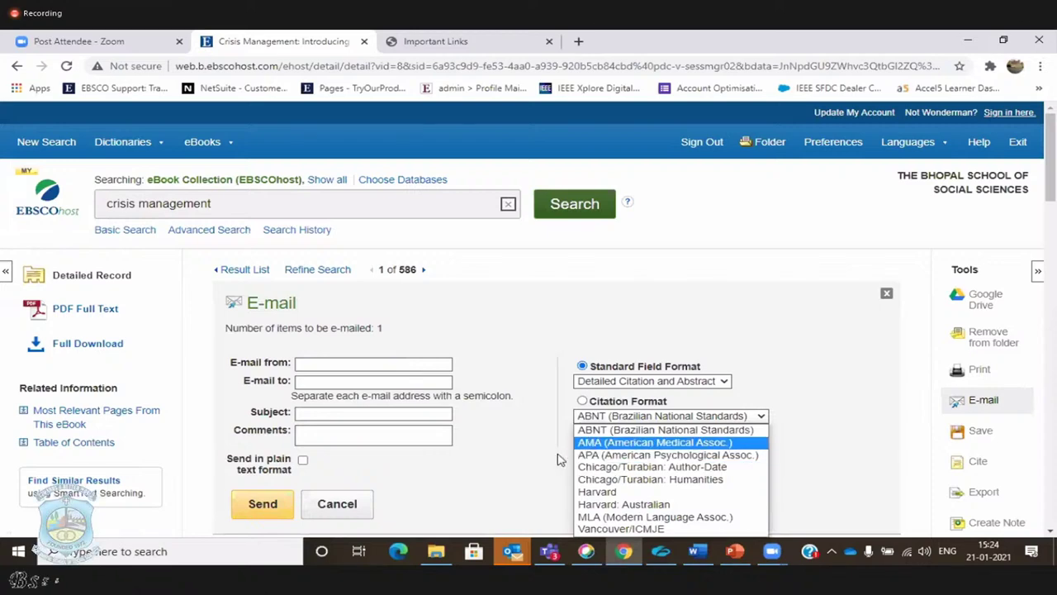
click(467, 472)
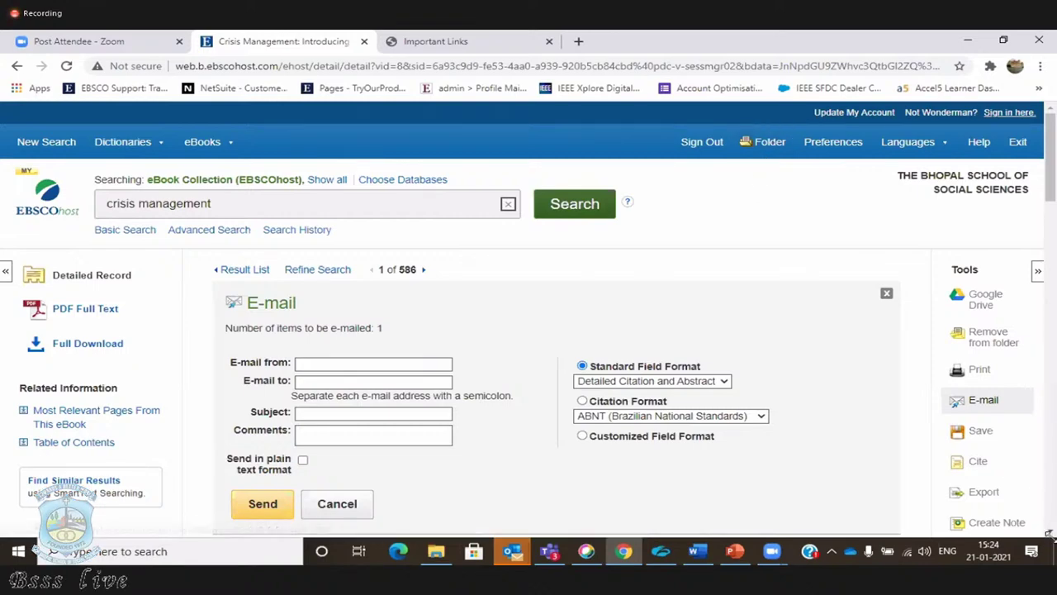
scroll(1033, 495, down, 1)
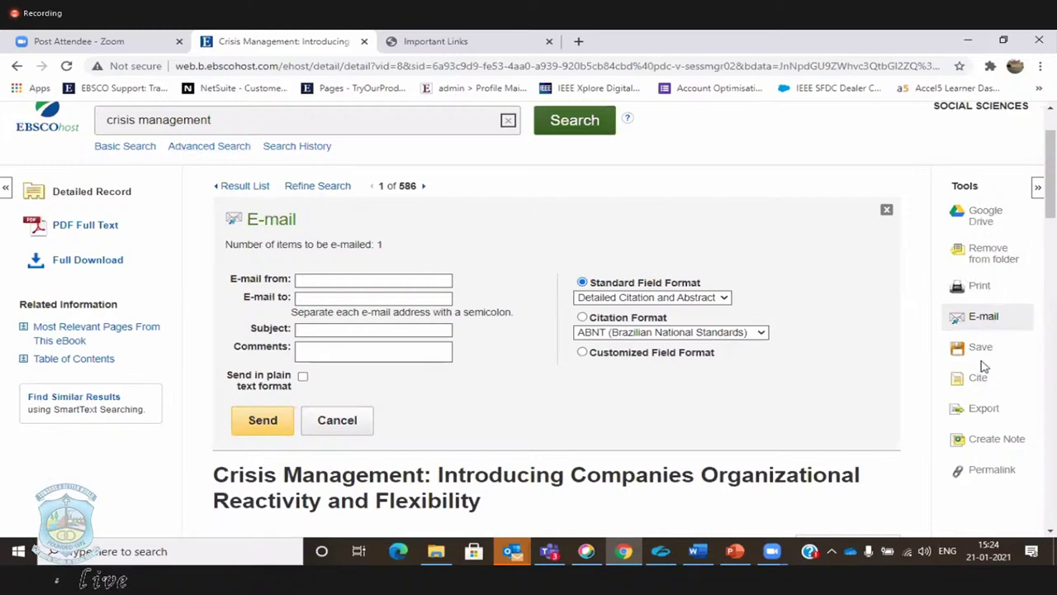
Borrow the eBook as a 1-day PDF loan, confirming Adobe Digital Editions, and start the download
click(82, 263)
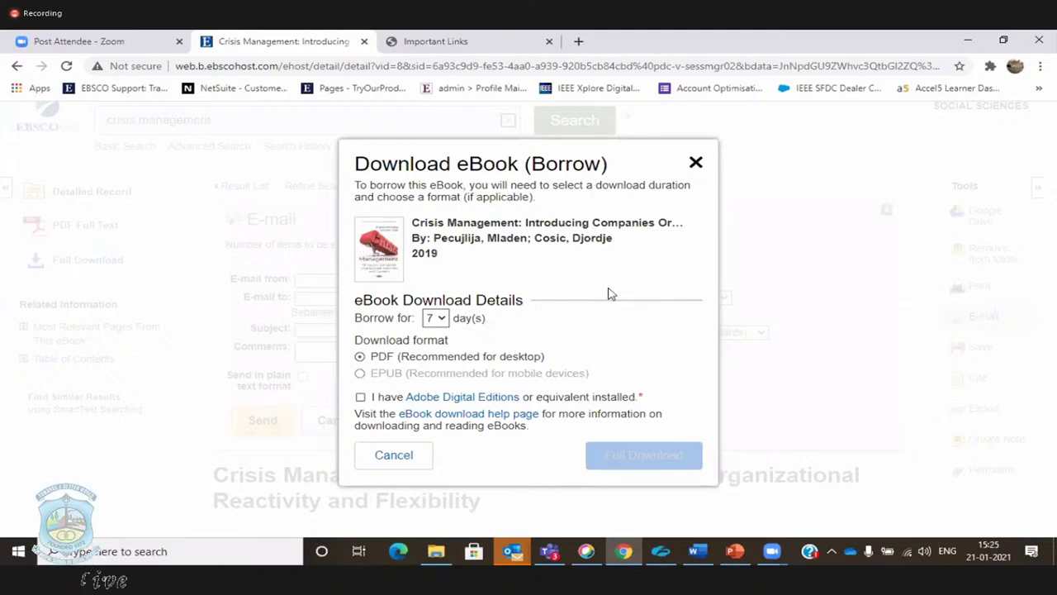
click(438, 318)
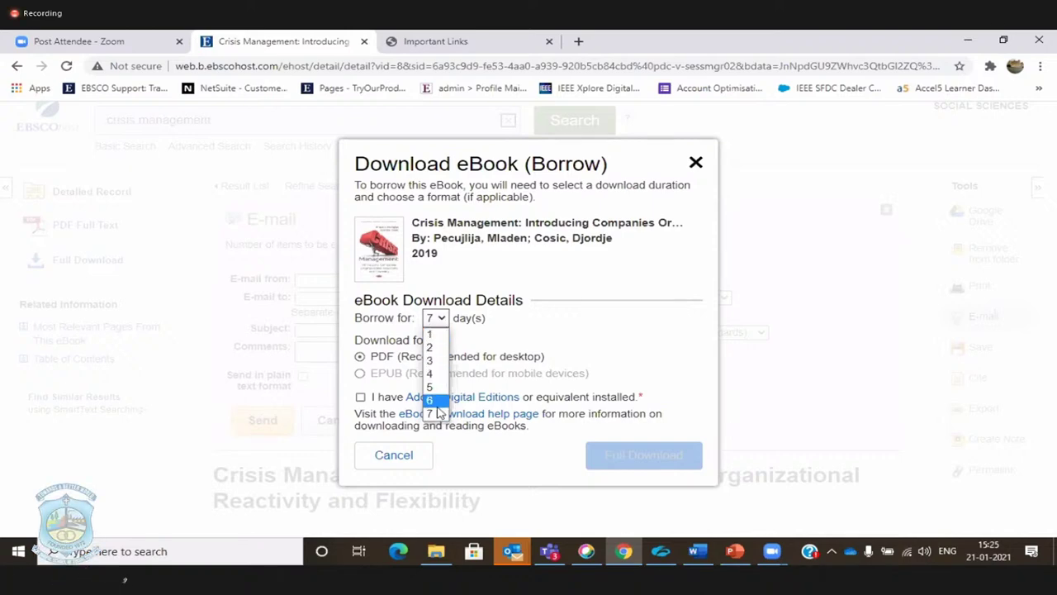
click(438, 335)
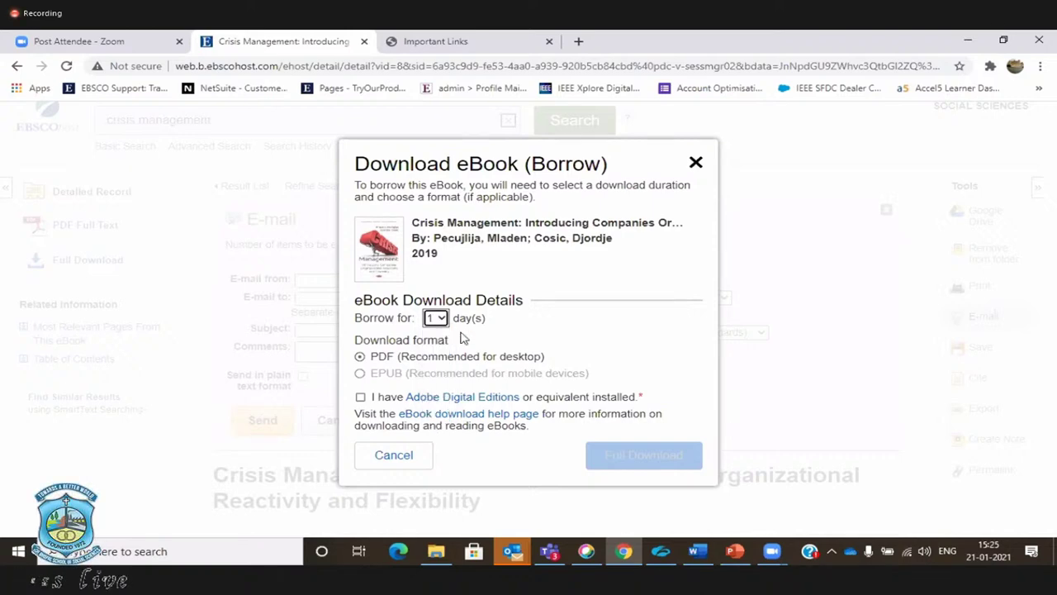
click(361, 398)
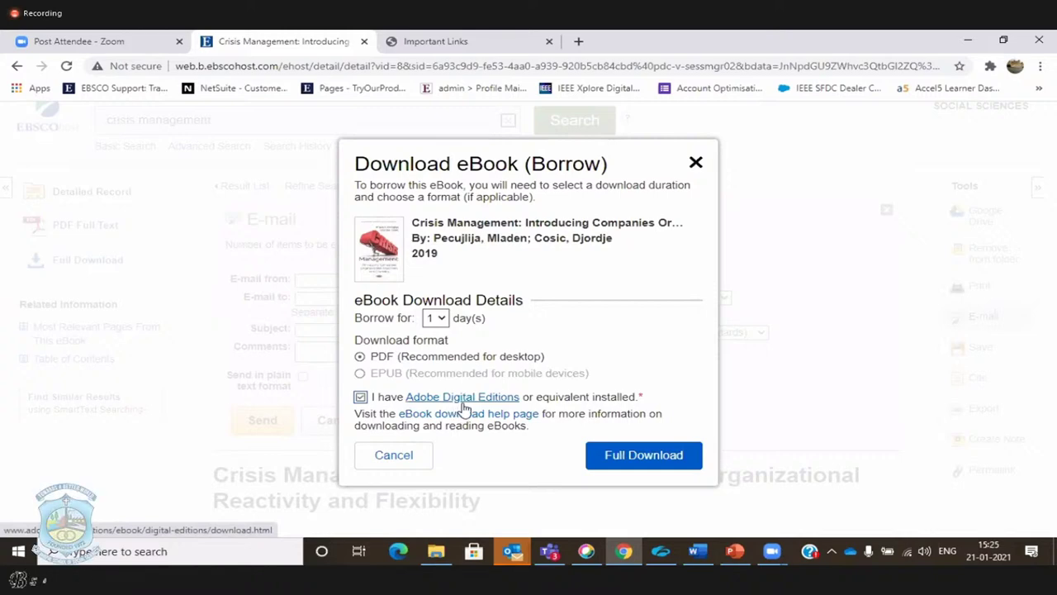
click(615, 458)
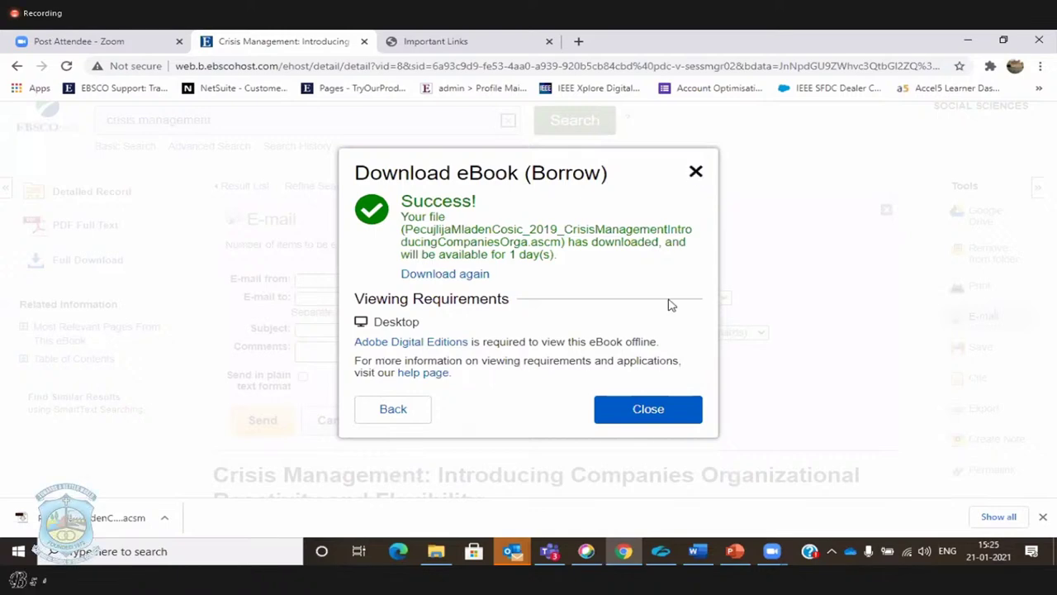
Close the Download eBook dialog after the Success message
click(663, 418)
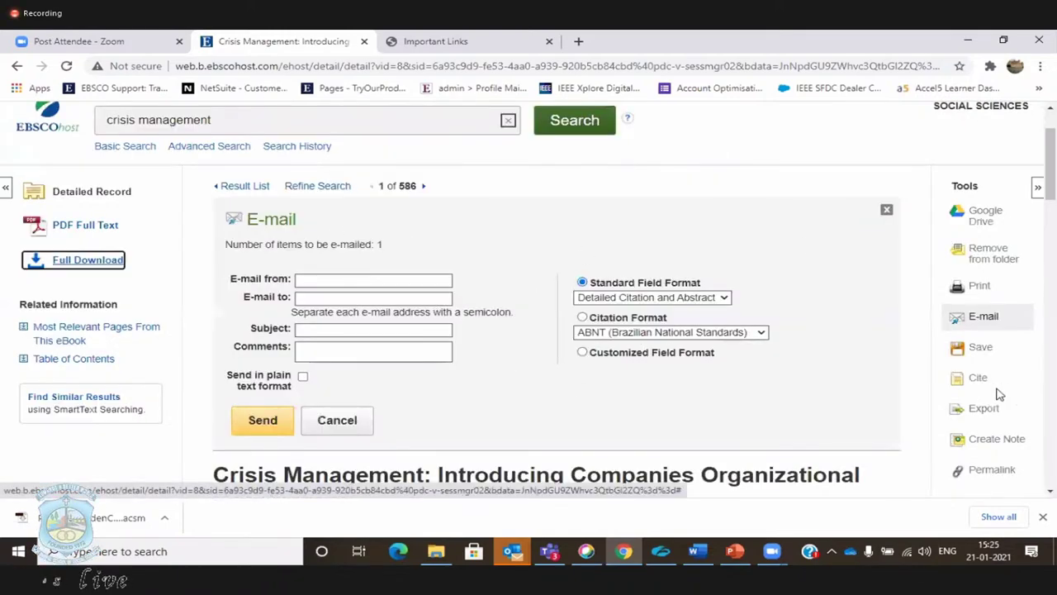
Bring up the Crisis Management record's Save options and scroll back up to the header
click(980, 348)
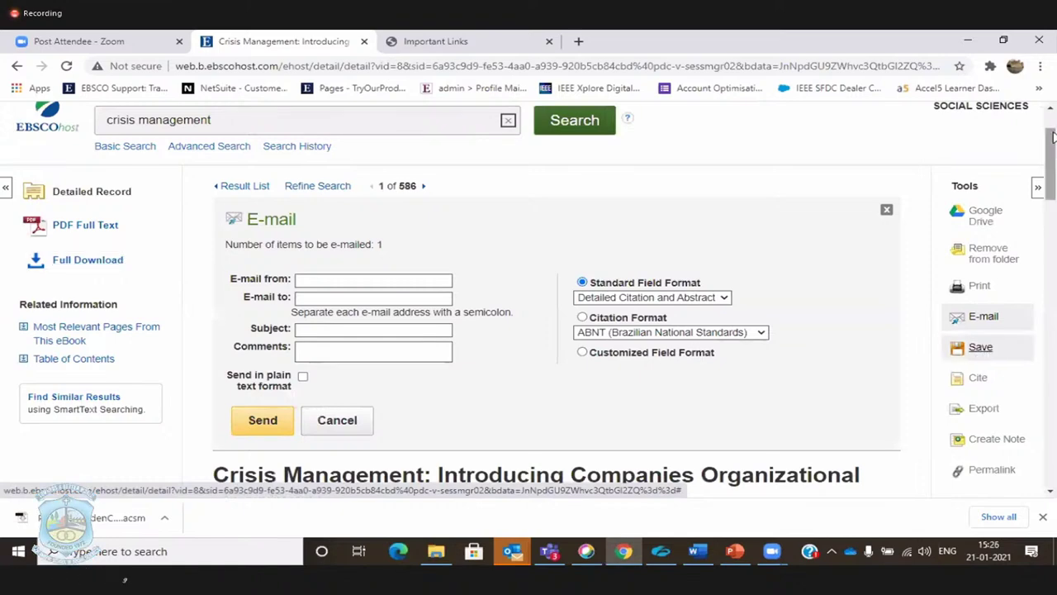
scroll(929, 153, up, 1)
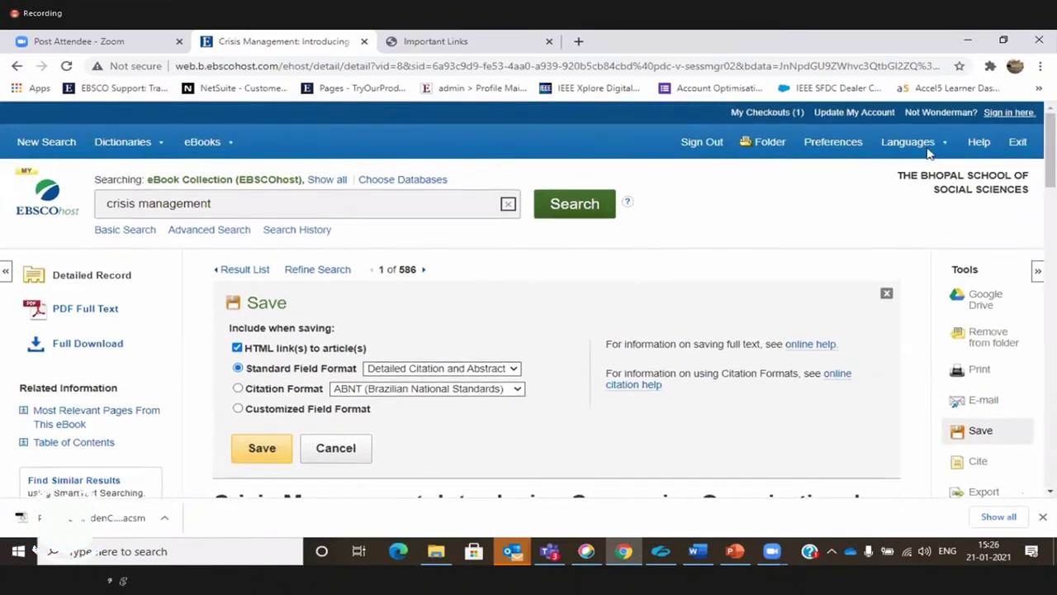
click(769, 145)
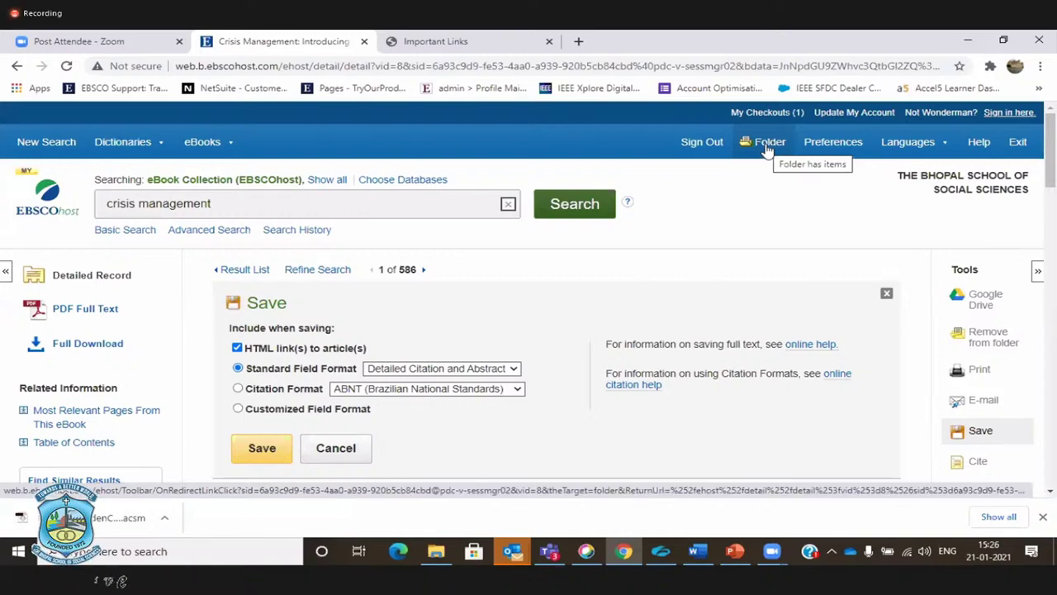
Return to the 586-result crisis management list, dismiss Chrome's download bar, and scroll the results
click(245, 276)
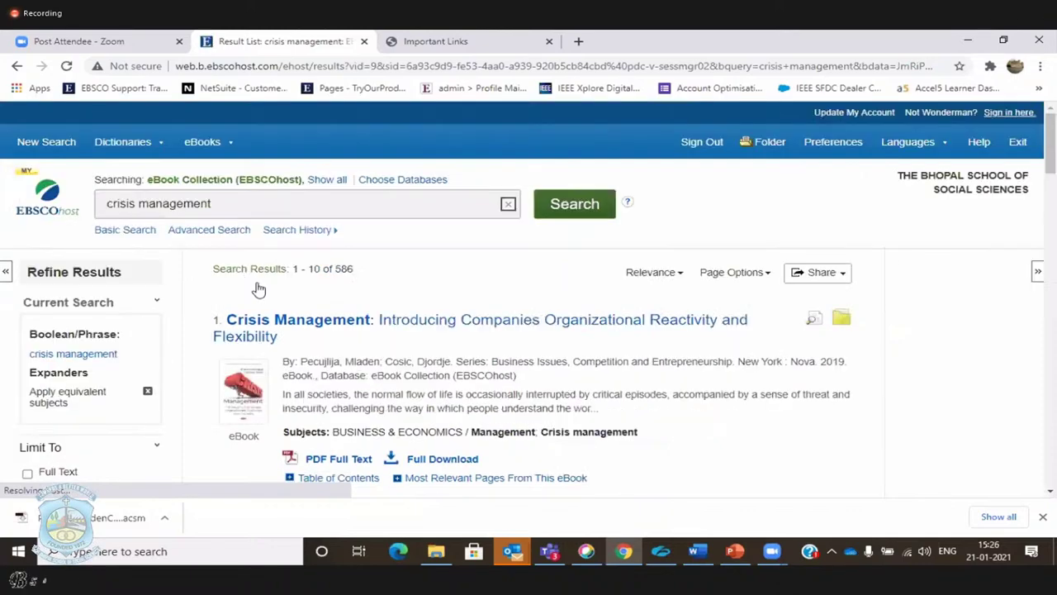
click(1043, 518)
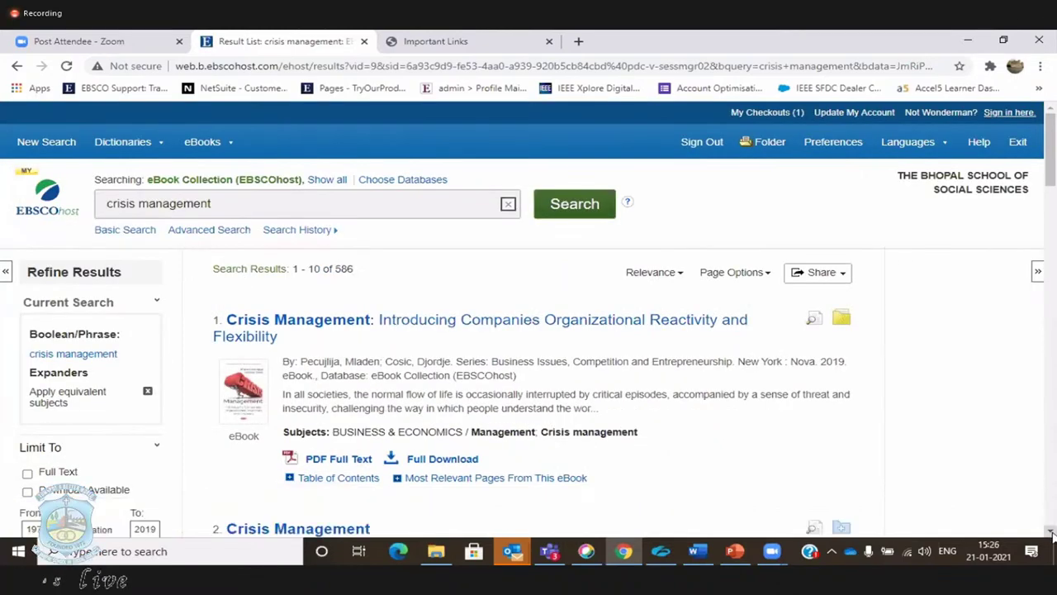
scroll(1051, 536, down, 3)
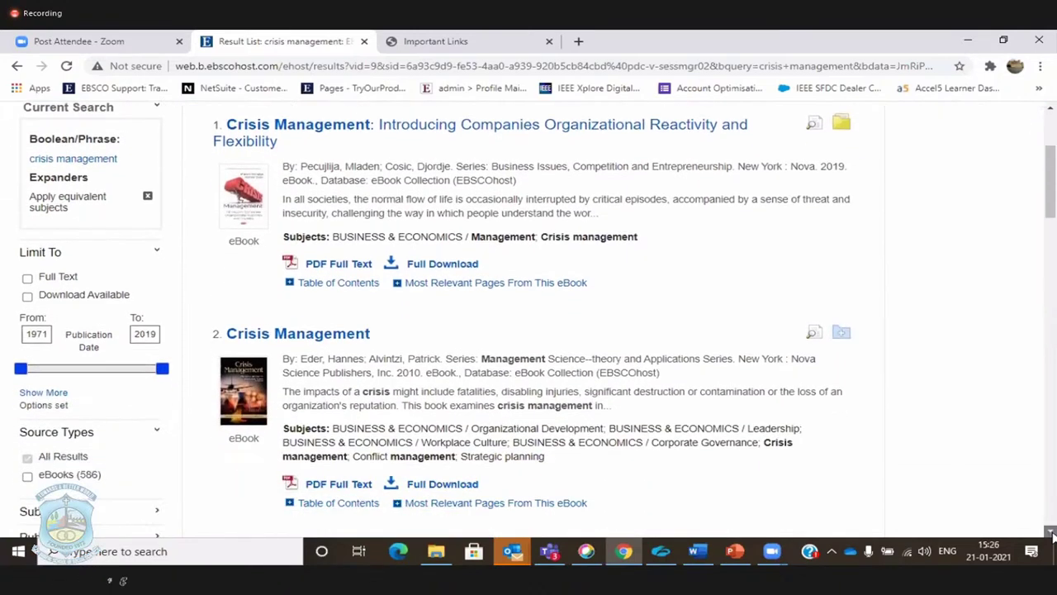
scroll(833, 281, down, 1)
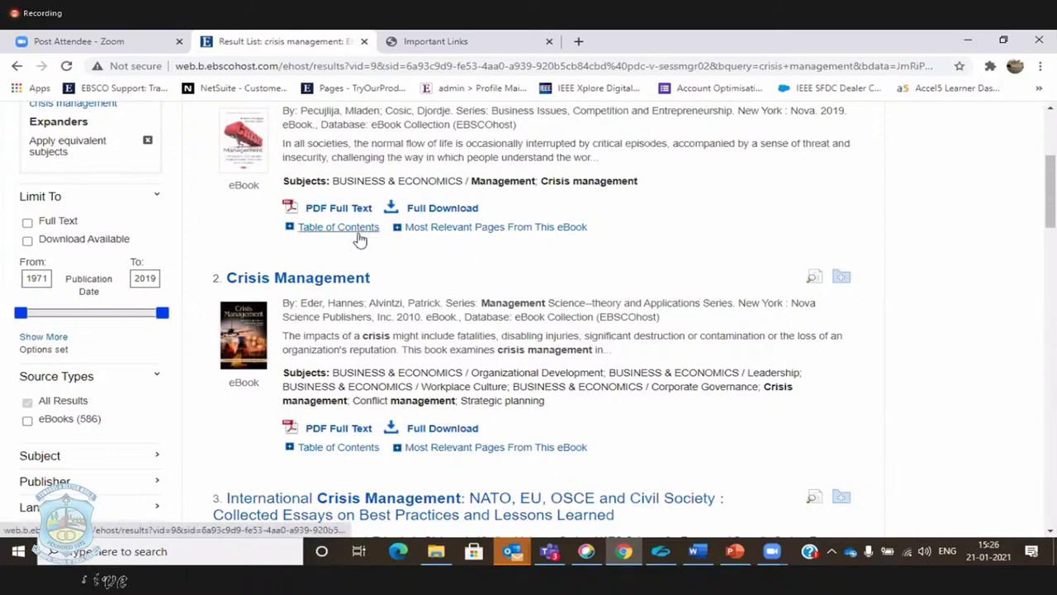
Show the first result's most relevant pages (81, 43, 101), then open the Crisis Management eBook
click(290, 228)
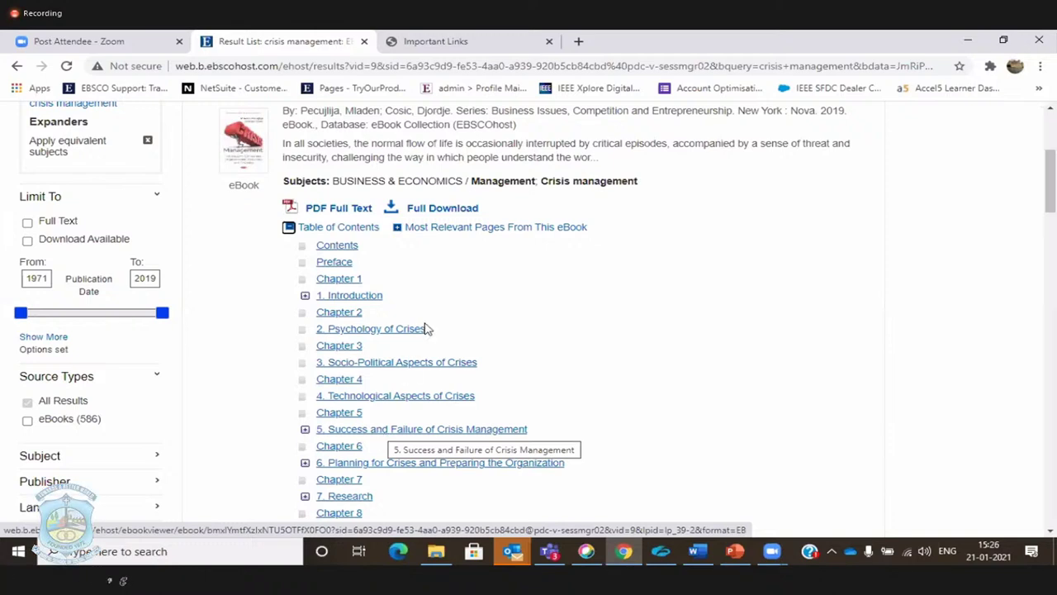
click(399, 230)
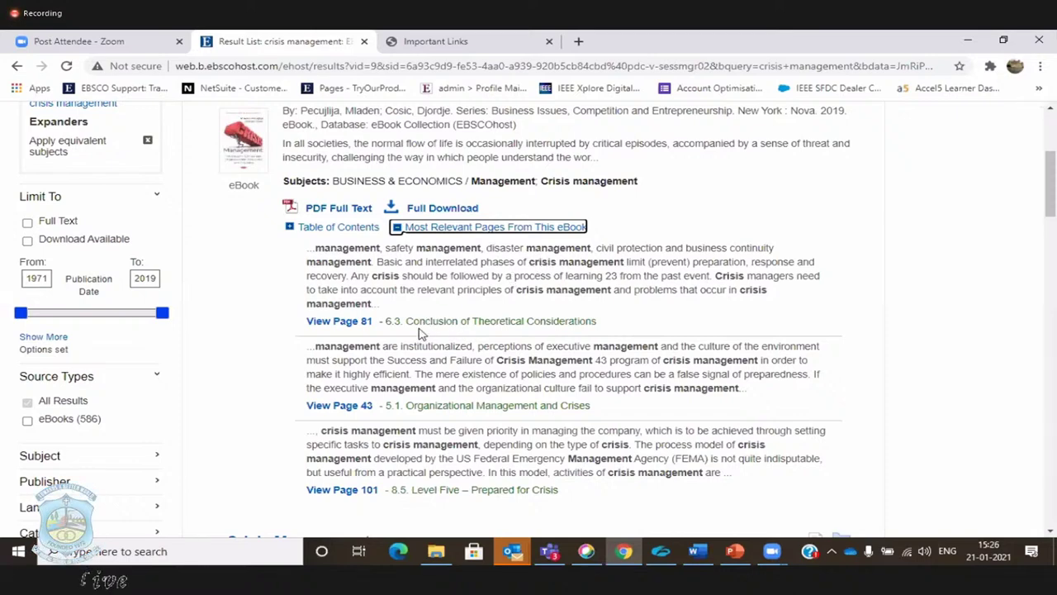
click(326, 212)
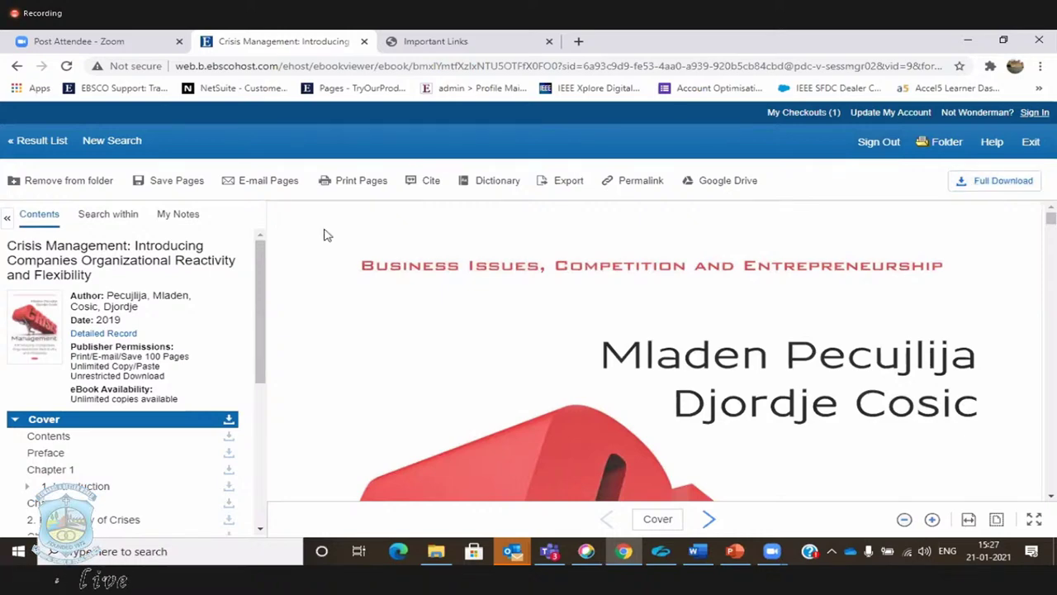
click(48, 146)
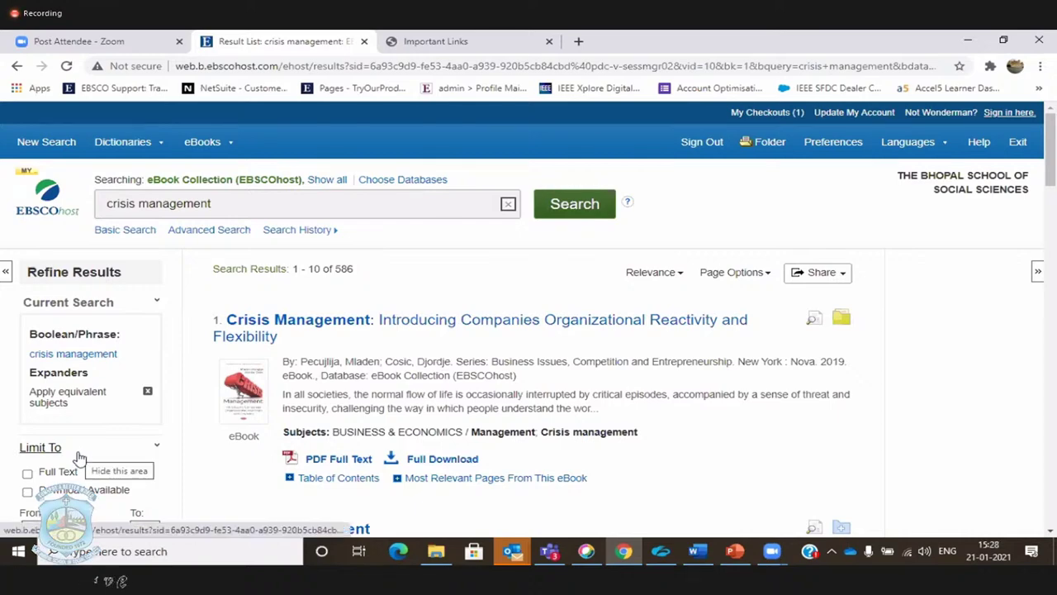
Change the Publication Date start year from 1971 to 2015, cutting results from 586 to 164
scroll(79, 457, down, 1)
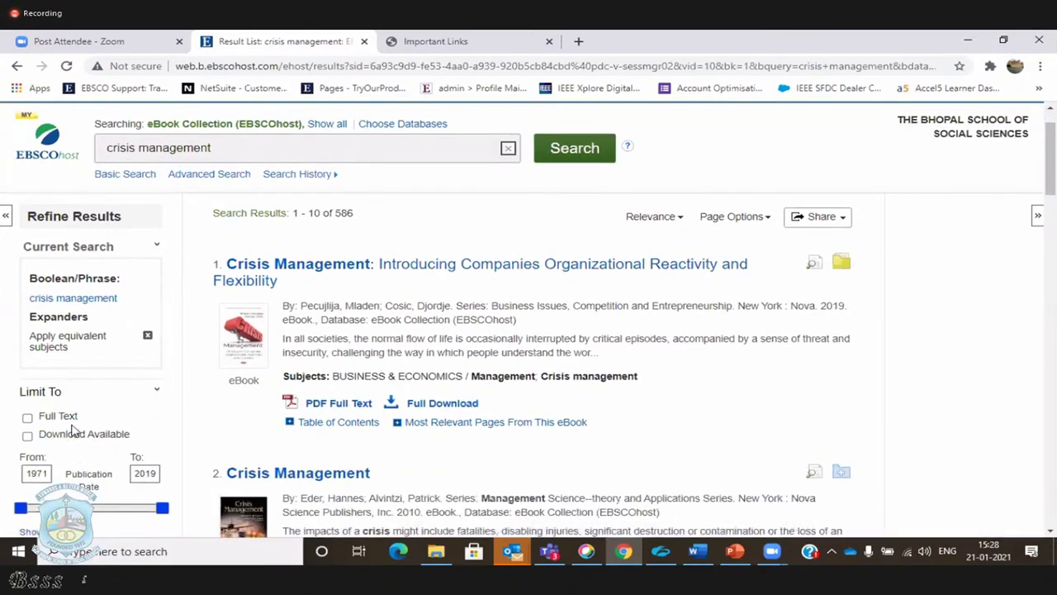
click(49, 473)
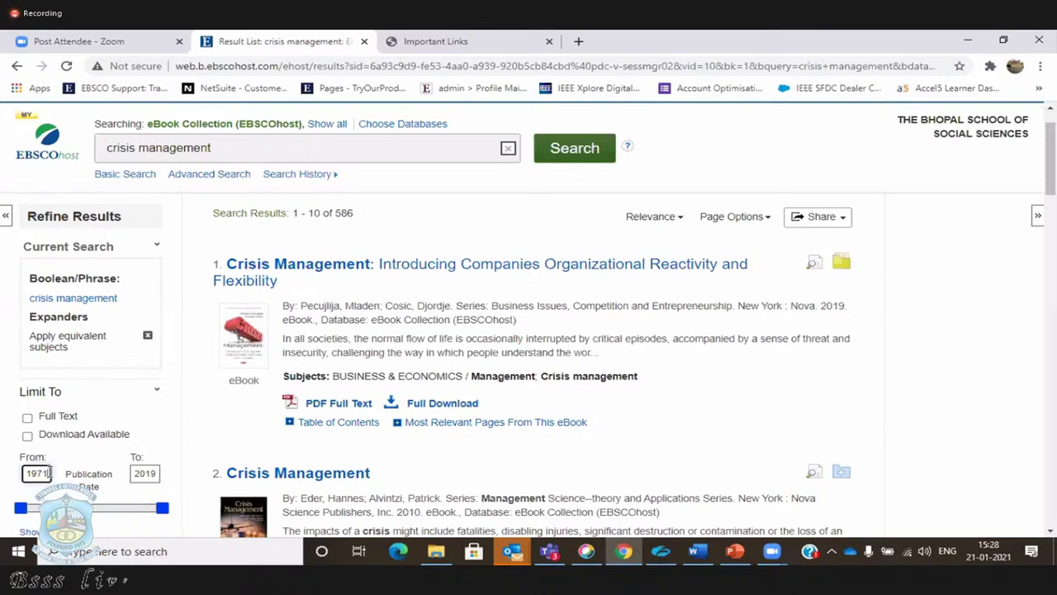
key(BackSpace)
key(BackSpace)
key(BackSpace)
key(BackSpace)
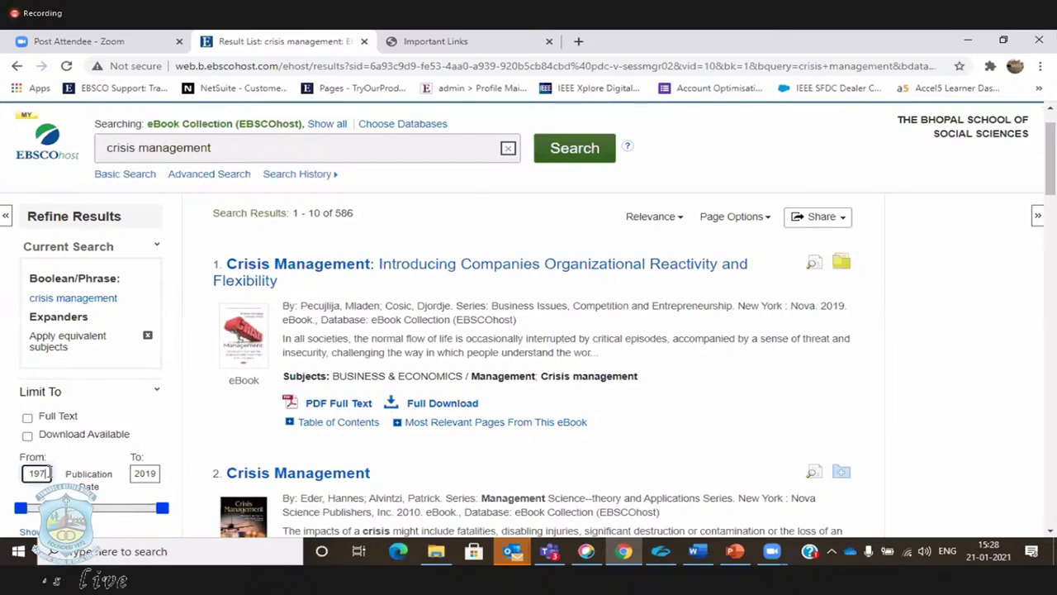
text(2019)
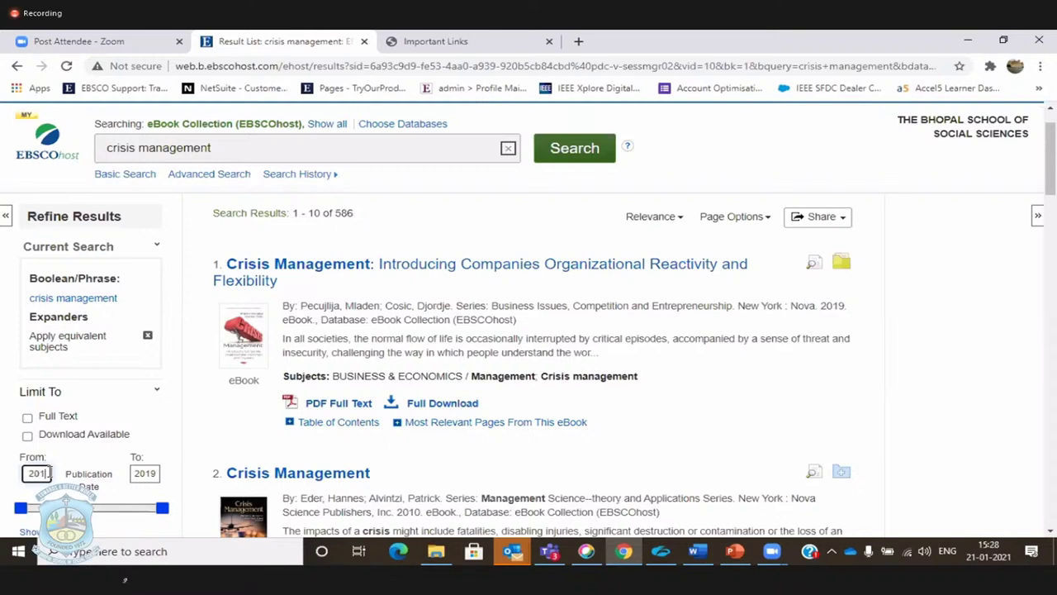
key(BackSpace)
key(BackSpace)
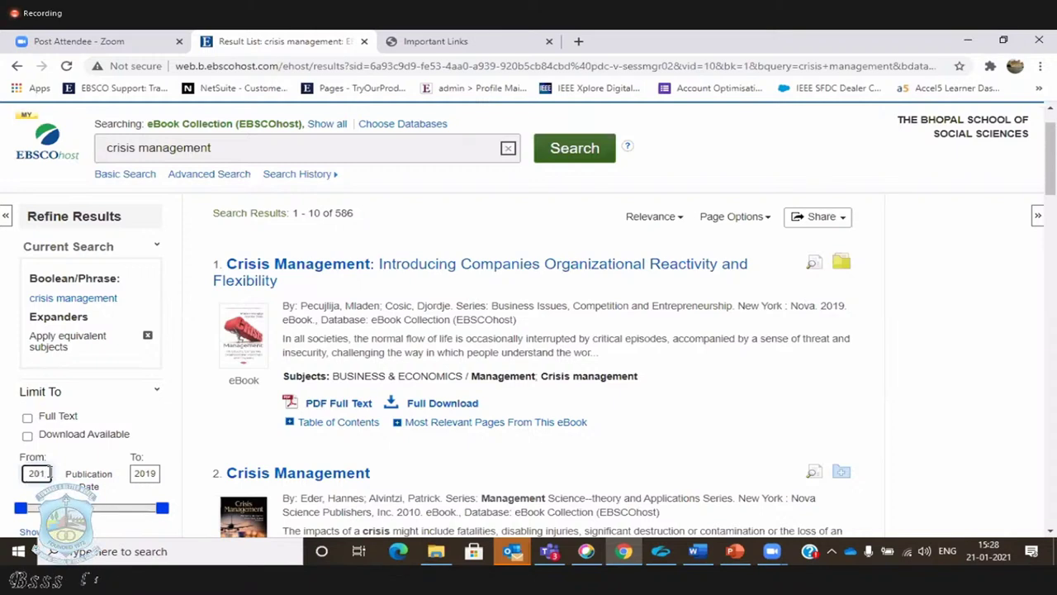
text(15)
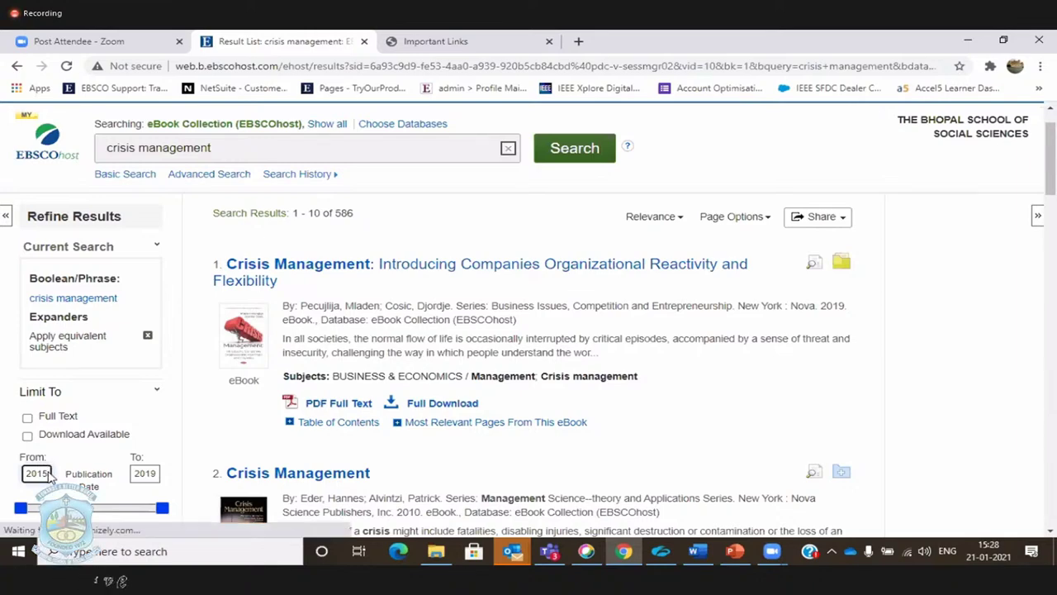
key(Return)
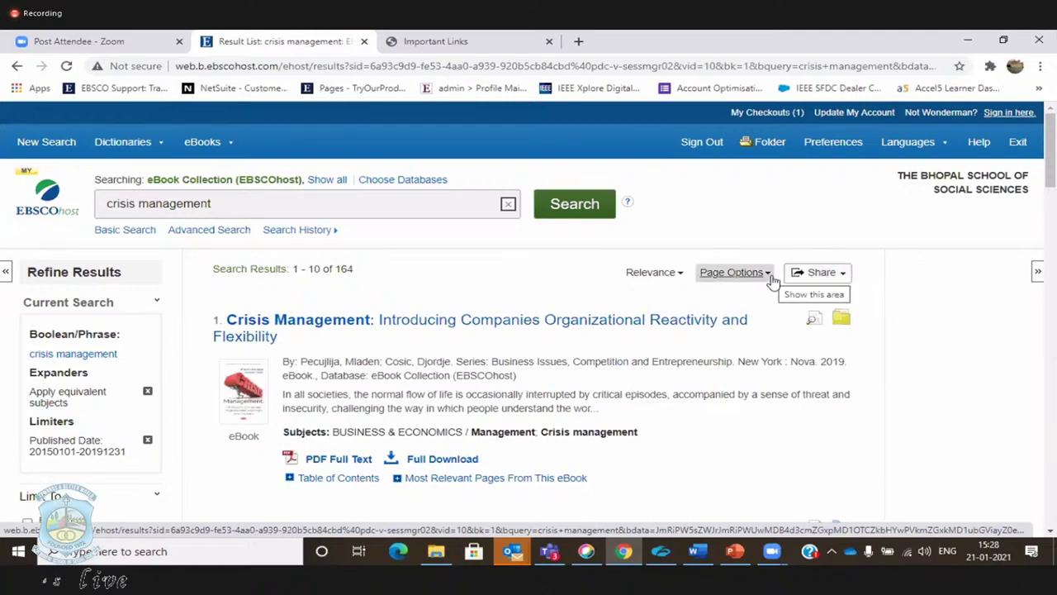
Add results 1–10 to the folder and switch the list to 50 results per page
click(802, 274)
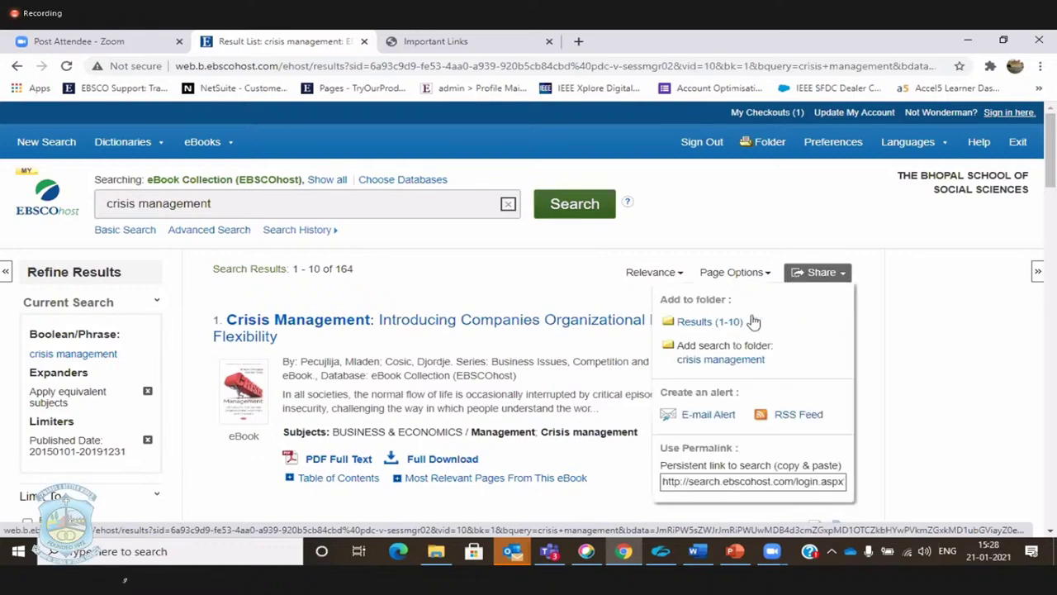
click(706, 328)
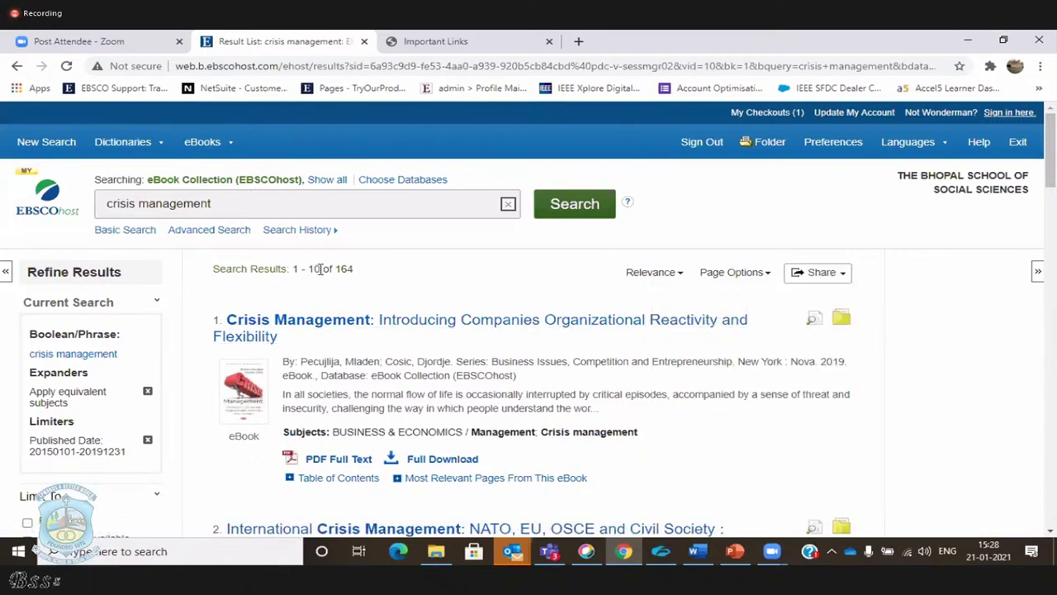
click(771, 277)
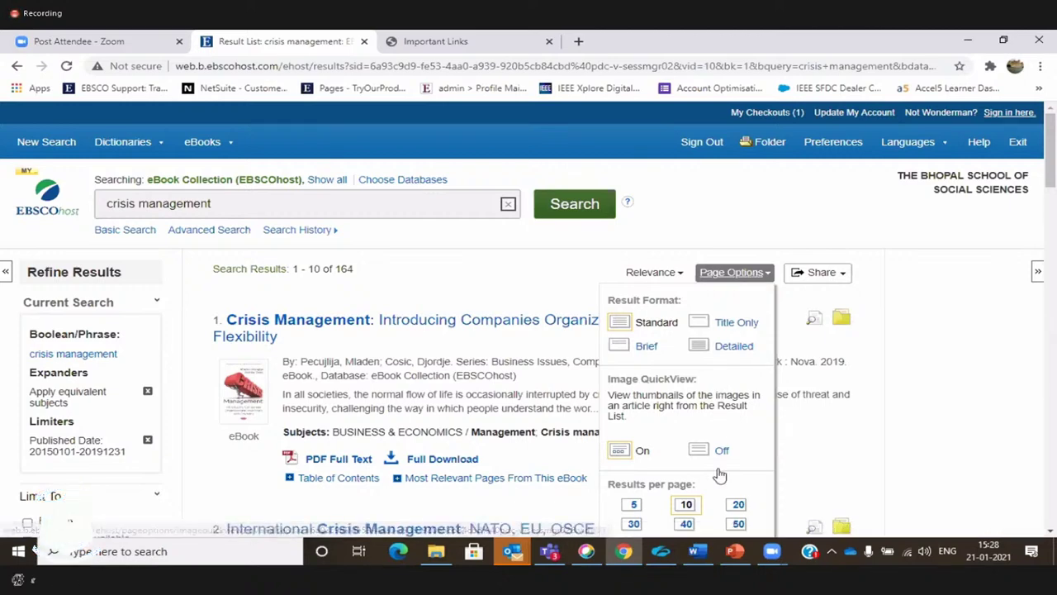
click(738, 526)
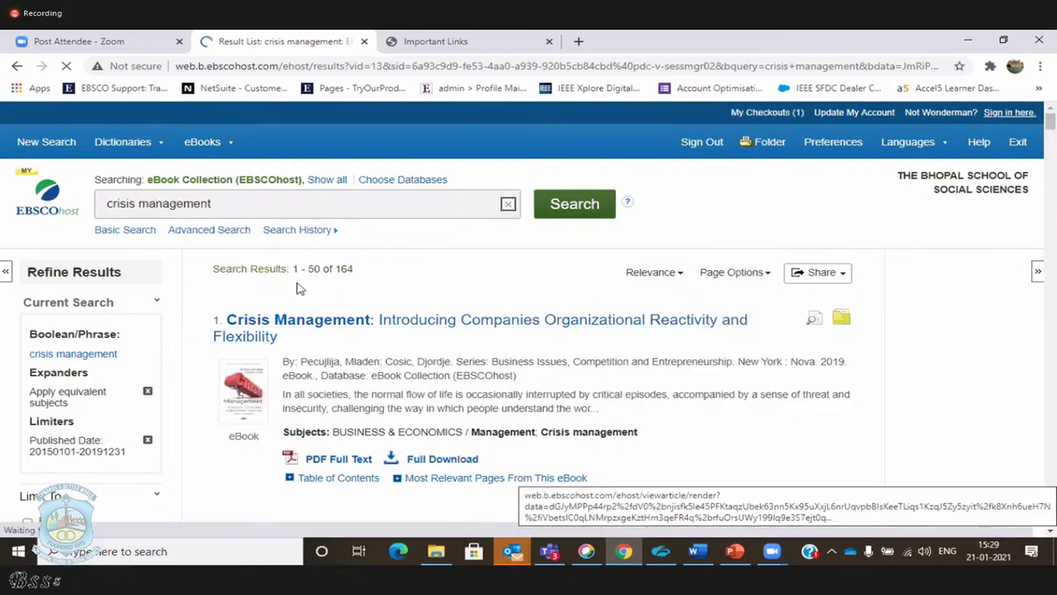
Add results 1–50 to the folder, then browse the list and briefly expand the Publisher facet
click(843, 276)
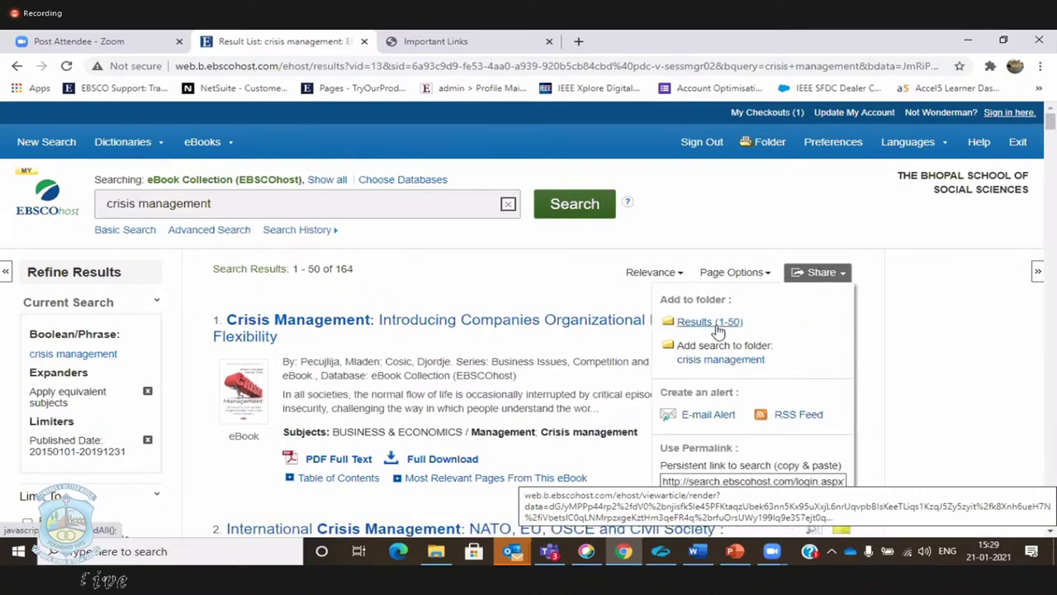
click(712, 322)
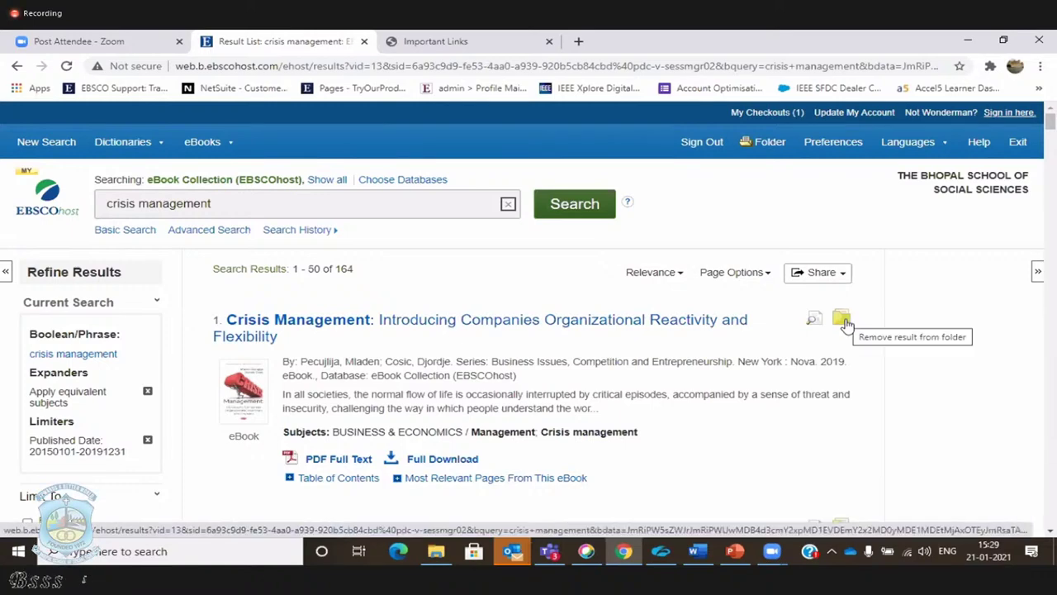
click(1051, 533)
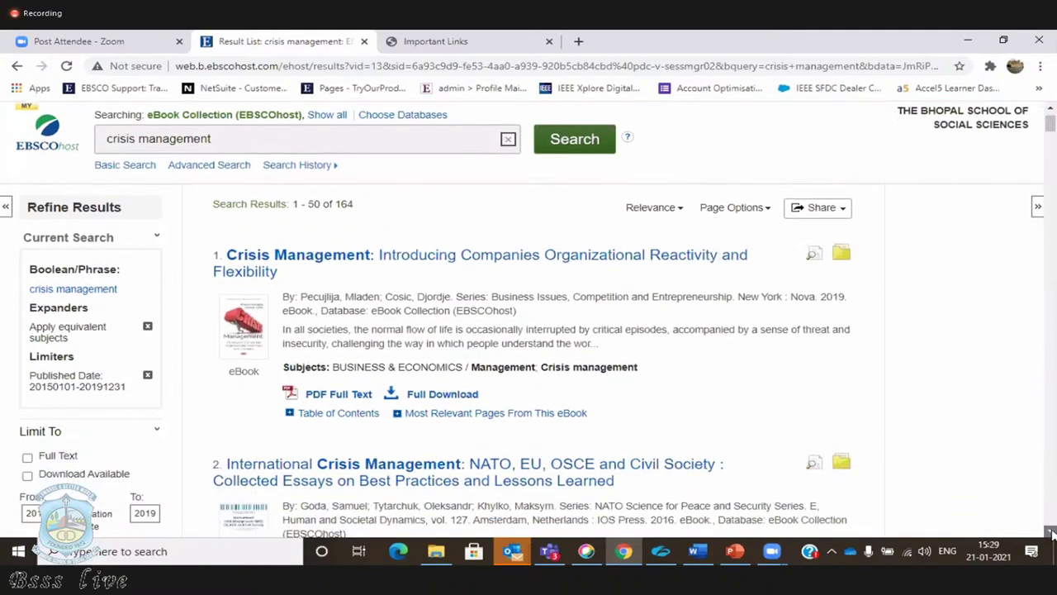
scroll(1051, 533, down, 5)
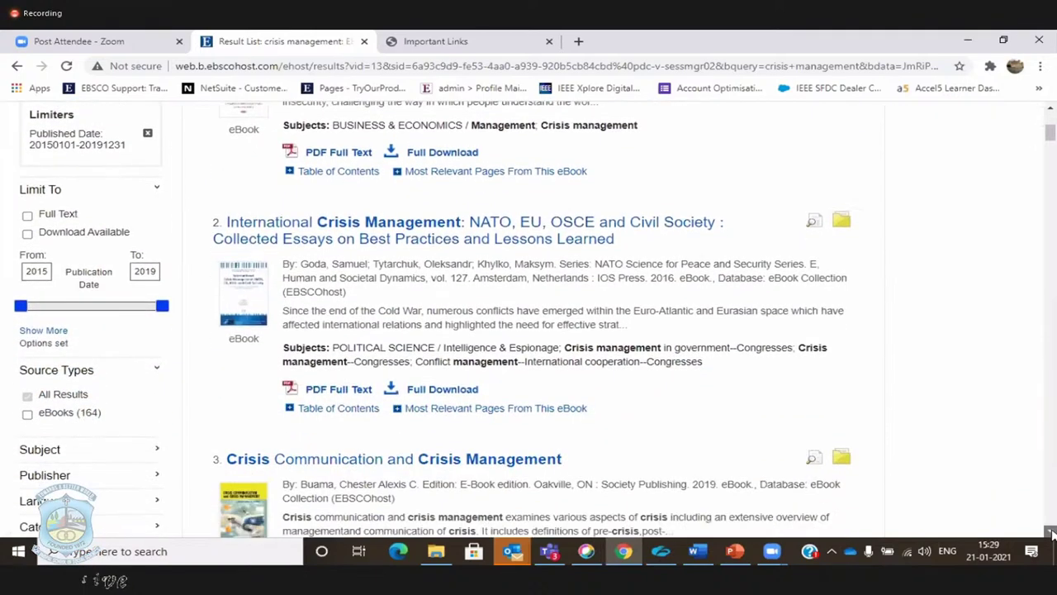
scroll(1052, 533, down, 5)
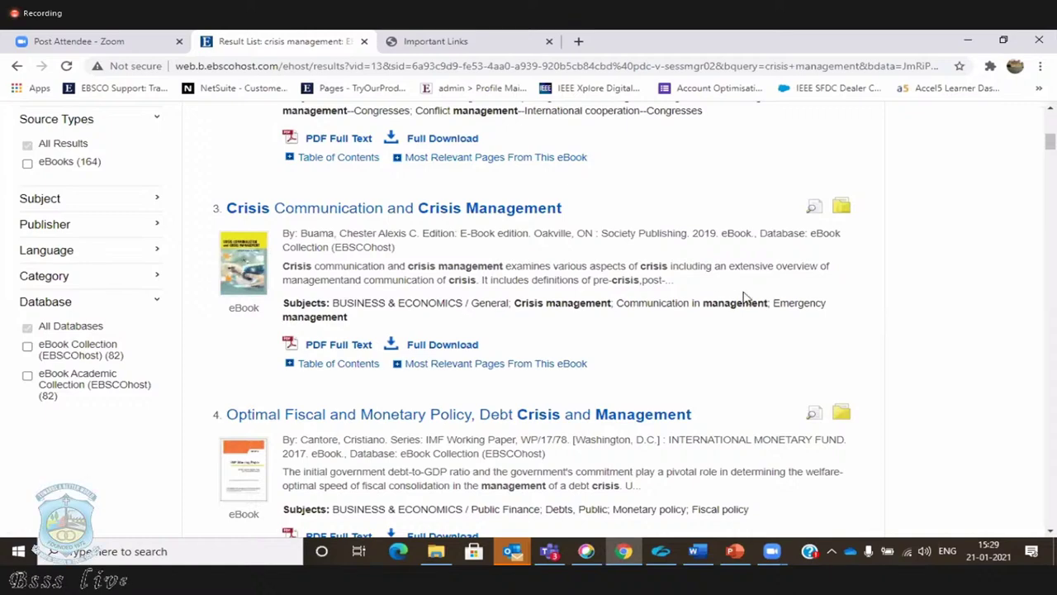
click(1051, 110)
scroll(1051, 110, up, 2)
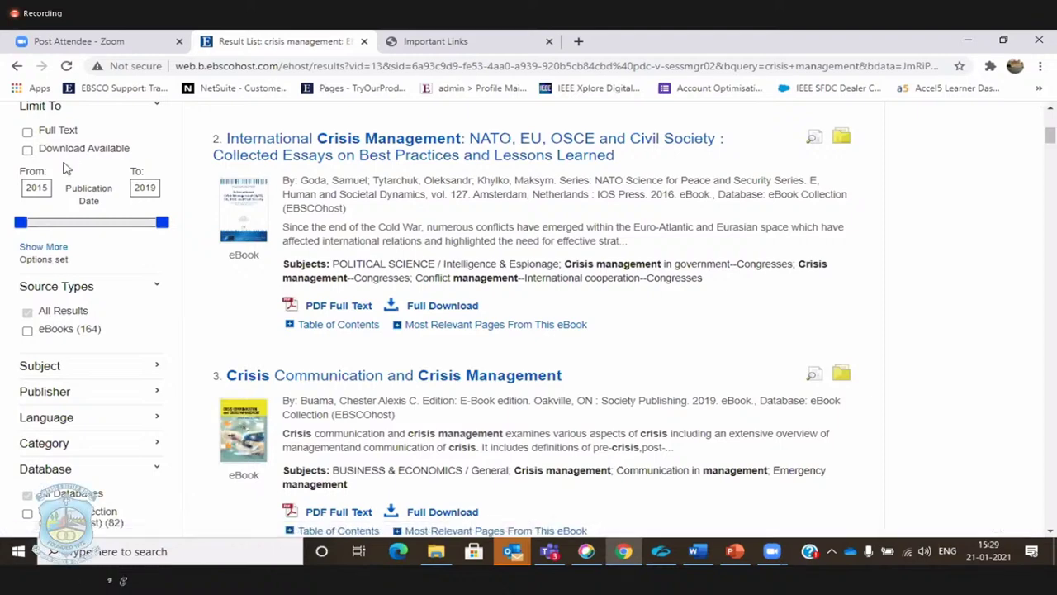
click(44, 393)
click(45, 395)
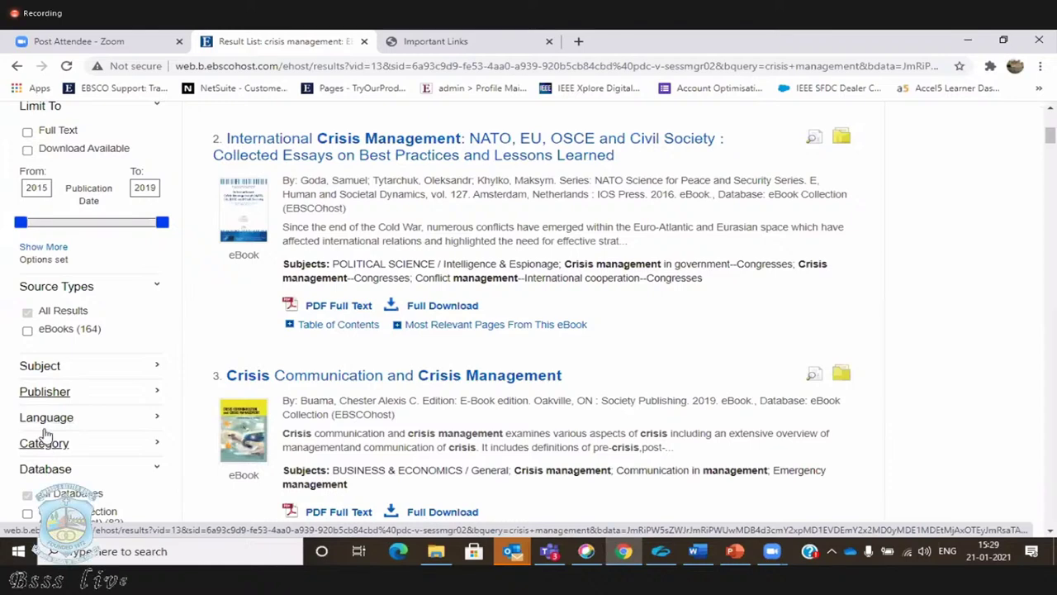
Limit the results to the industrial management subject from the full Subject list, leaving 3 eBooks
click(35, 372)
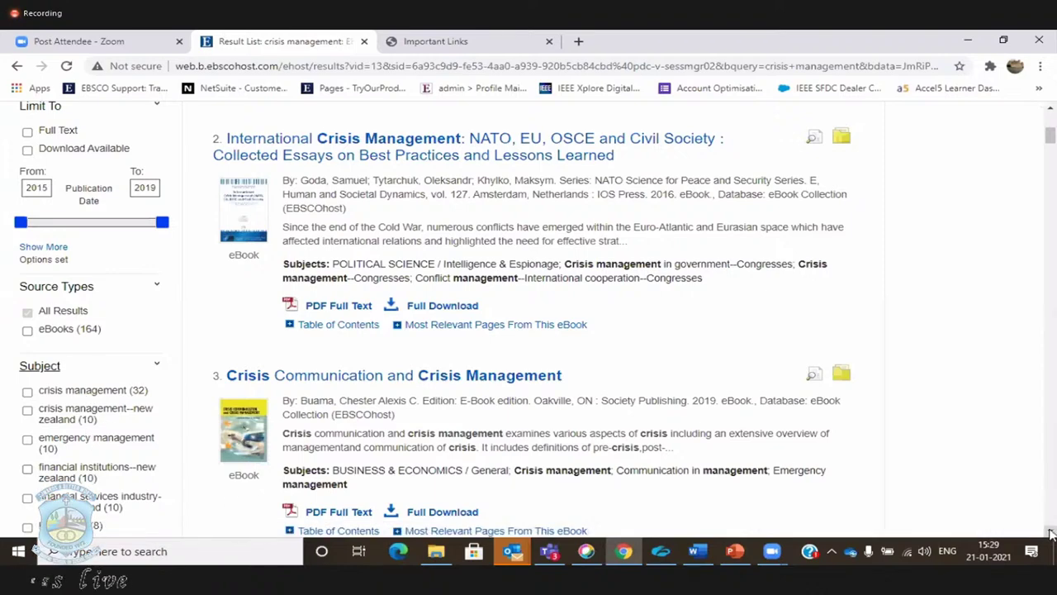
scroll(415, 419, down, 2)
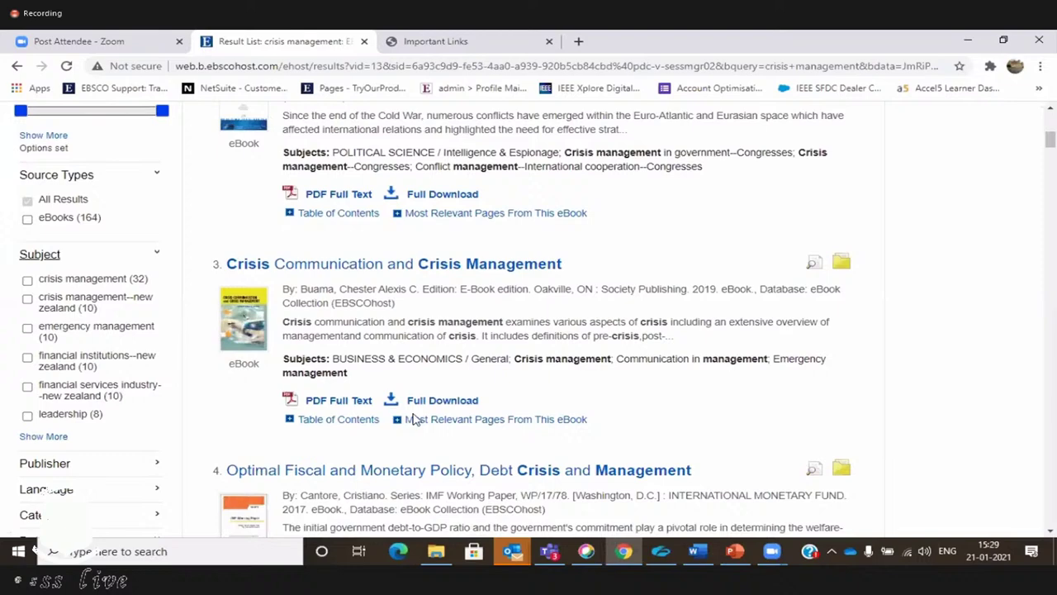
click(34, 437)
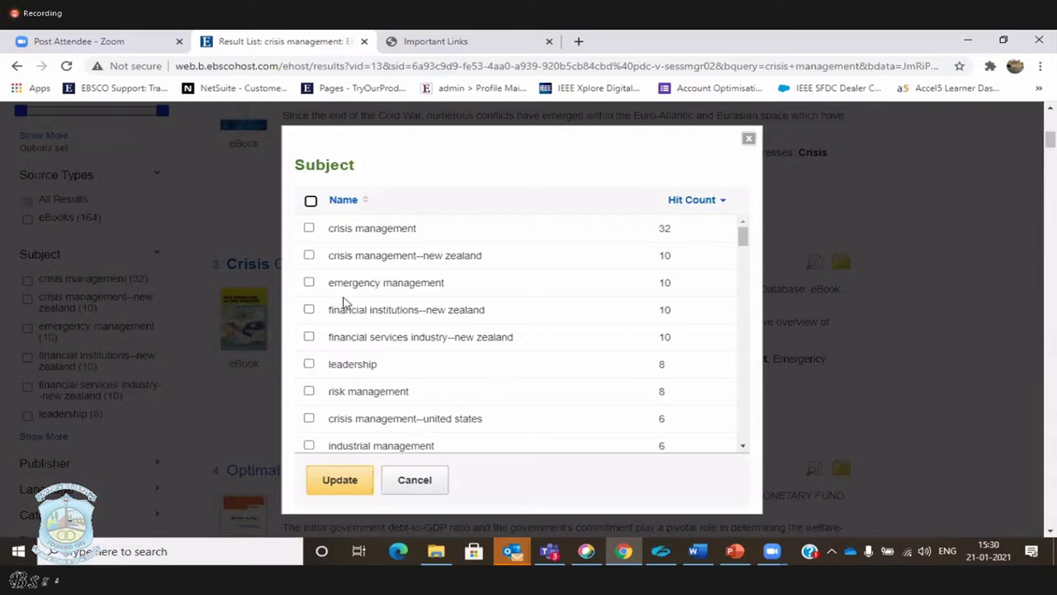
click(309, 446)
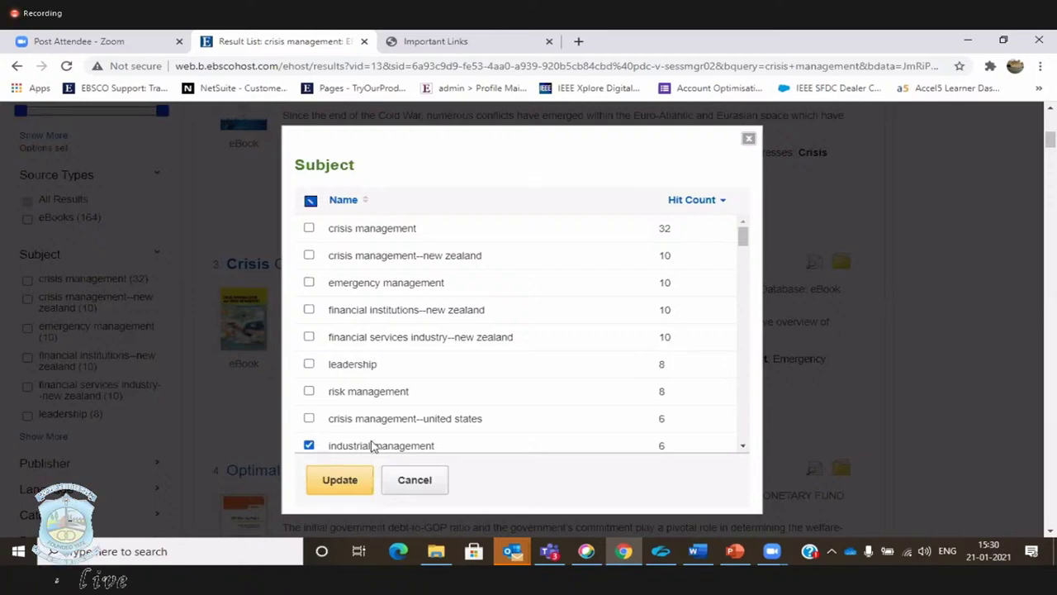
click(333, 491)
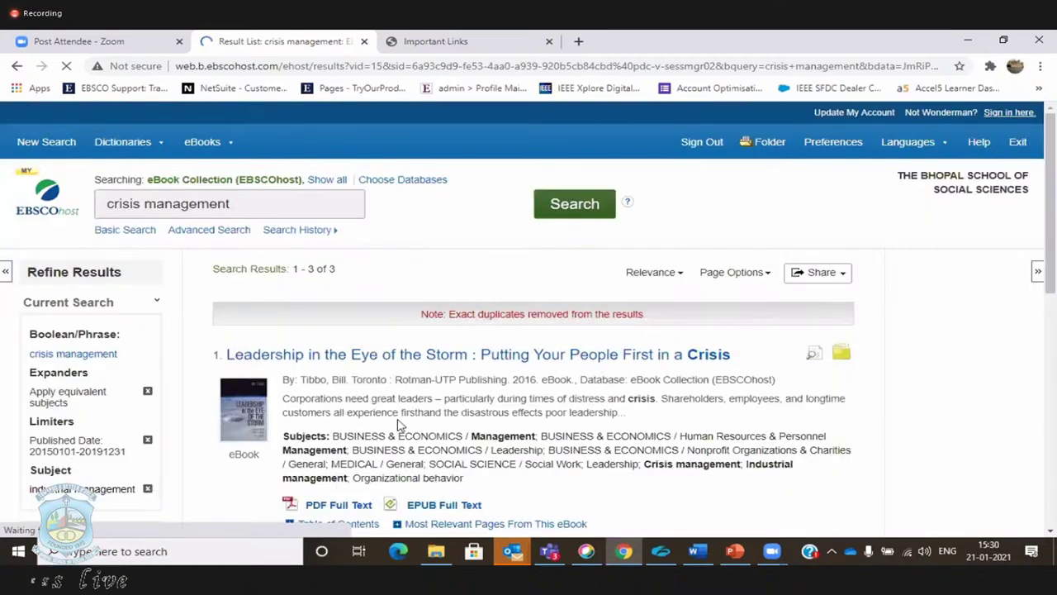
Add result 2, The Responsive Global Organization, to the folder and return to the list's top
scroll(422, 405, down, 1)
scroll(419, 406, down, 3)
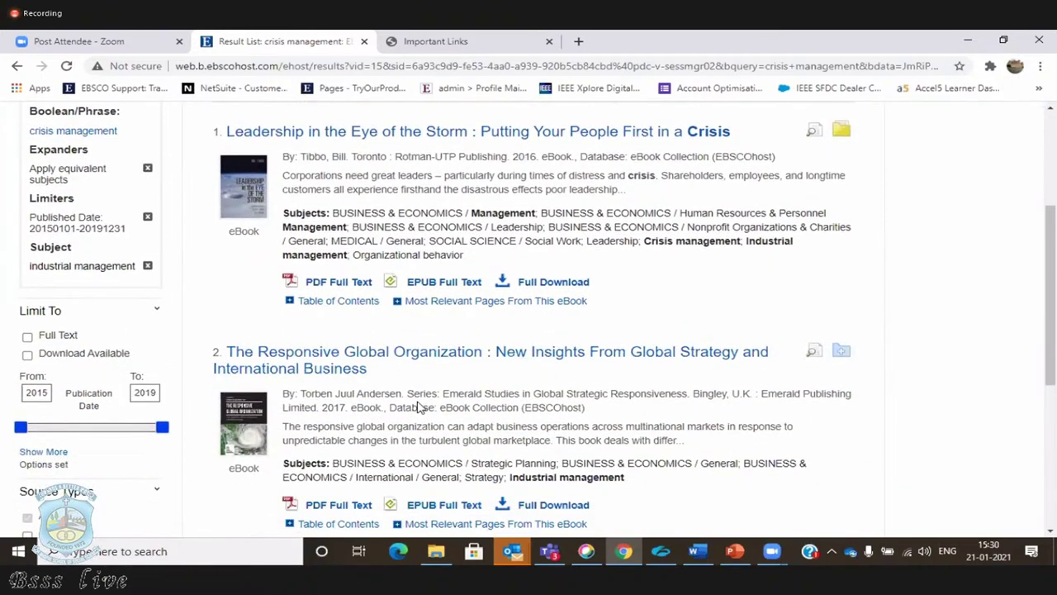
scroll(419, 406, down, 1)
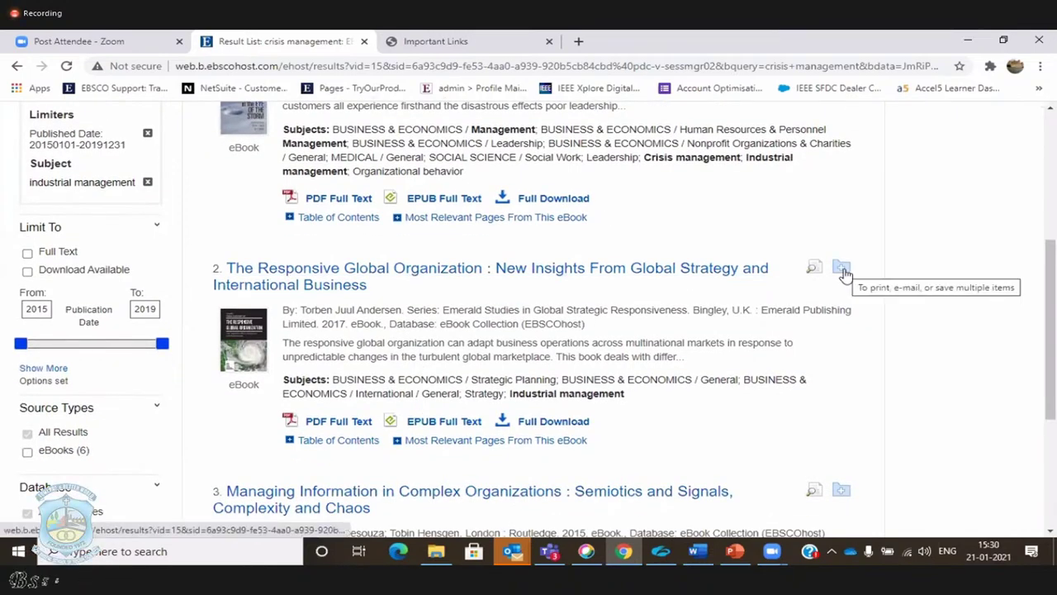
click(843, 270)
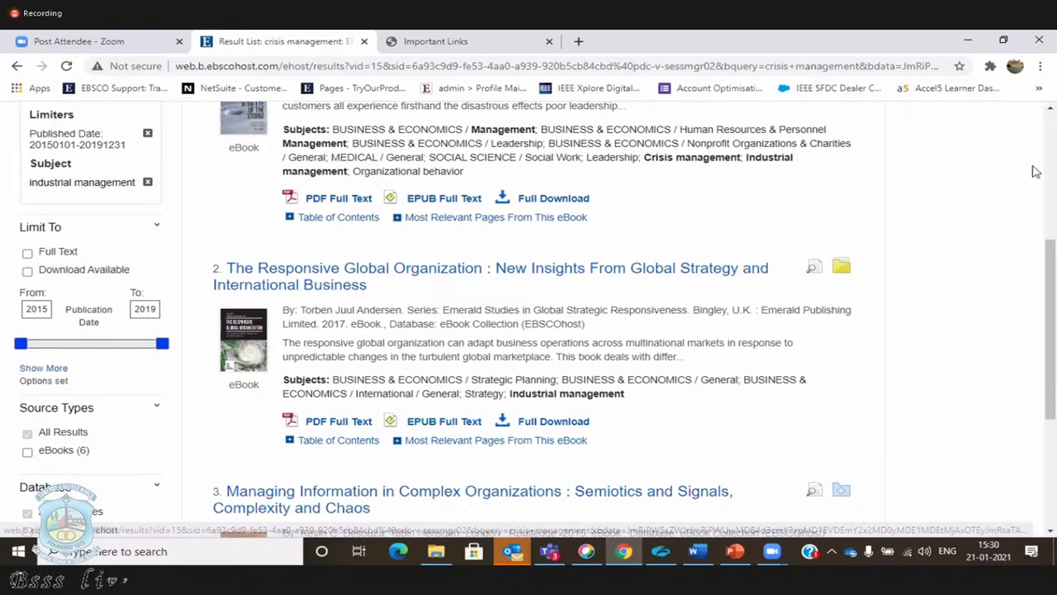
click(1051, 111)
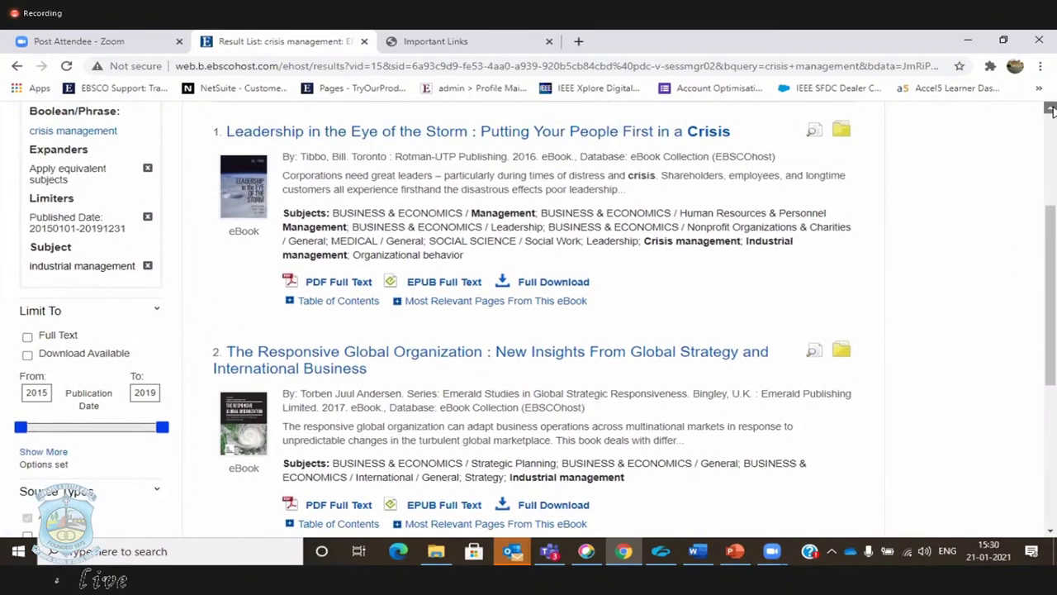
click(1051, 111)
click(1051, 112)
click(1050, 112)
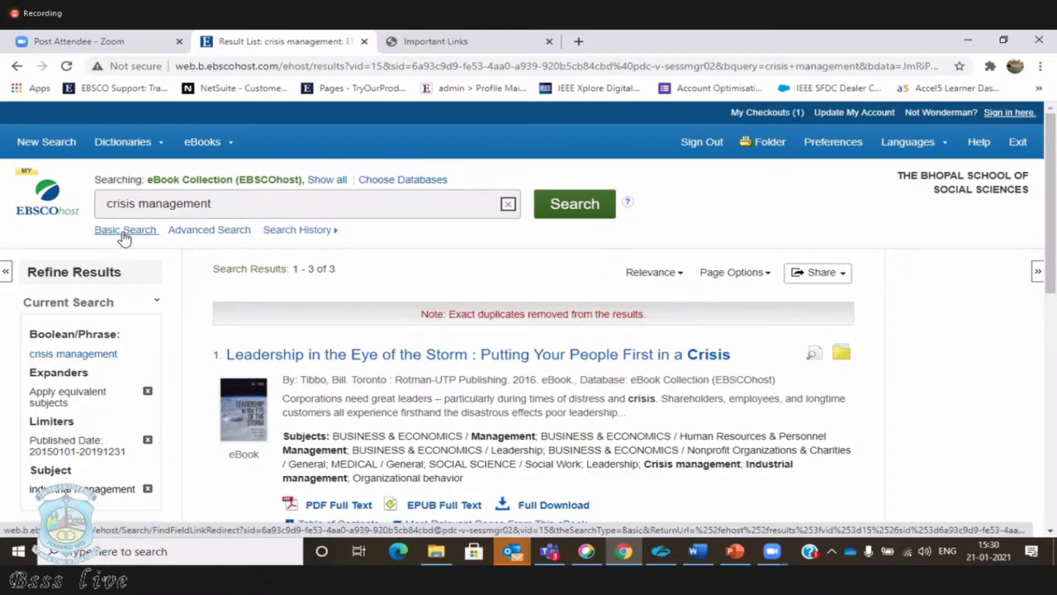
In My Folder, select all items except the first eBook and open Export for them
click(760, 150)
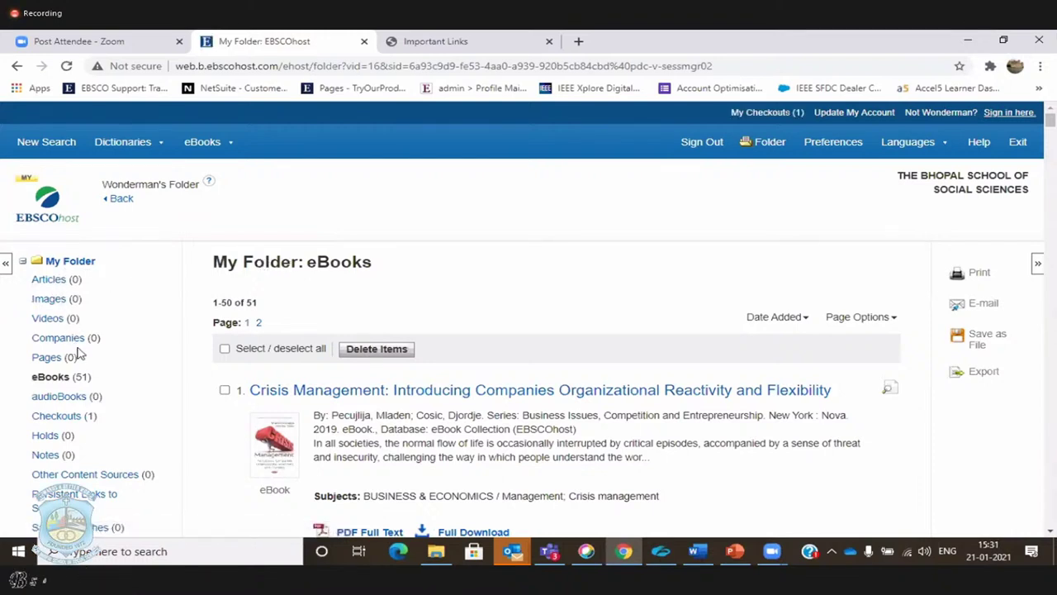
click(225, 350)
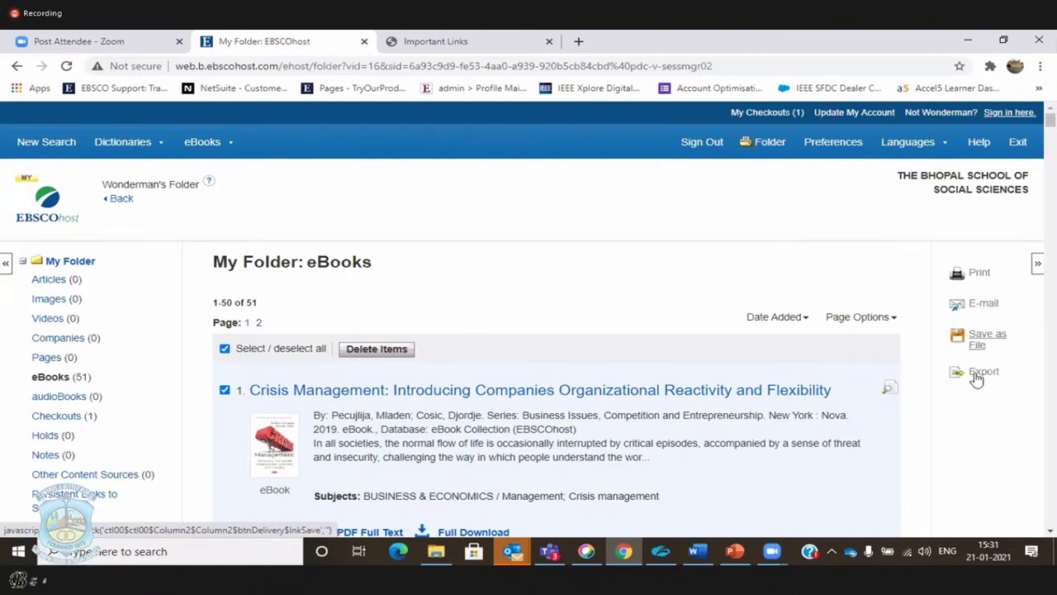
click(224, 390)
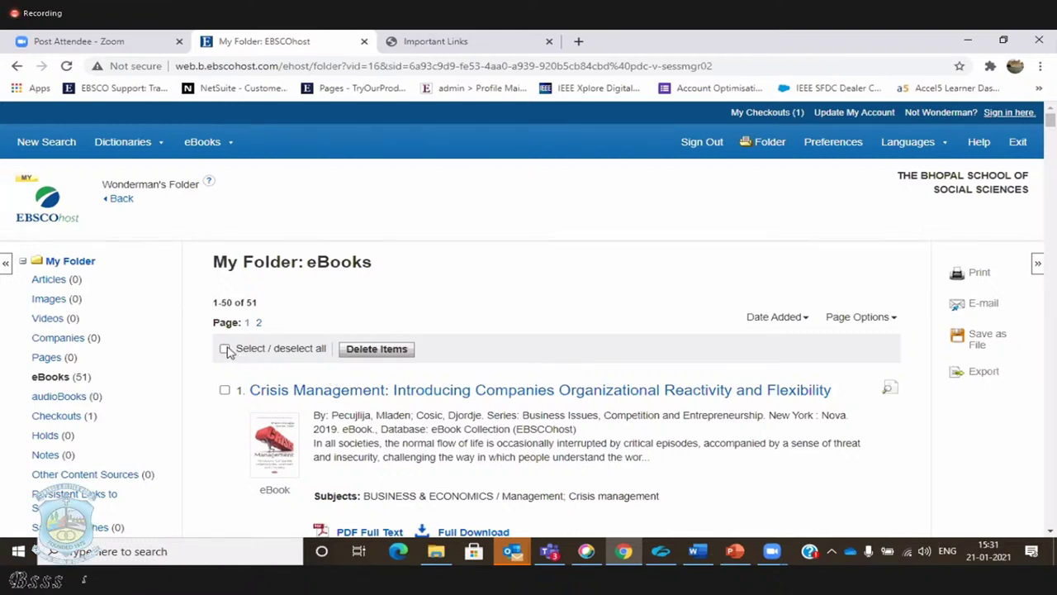
click(982, 376)
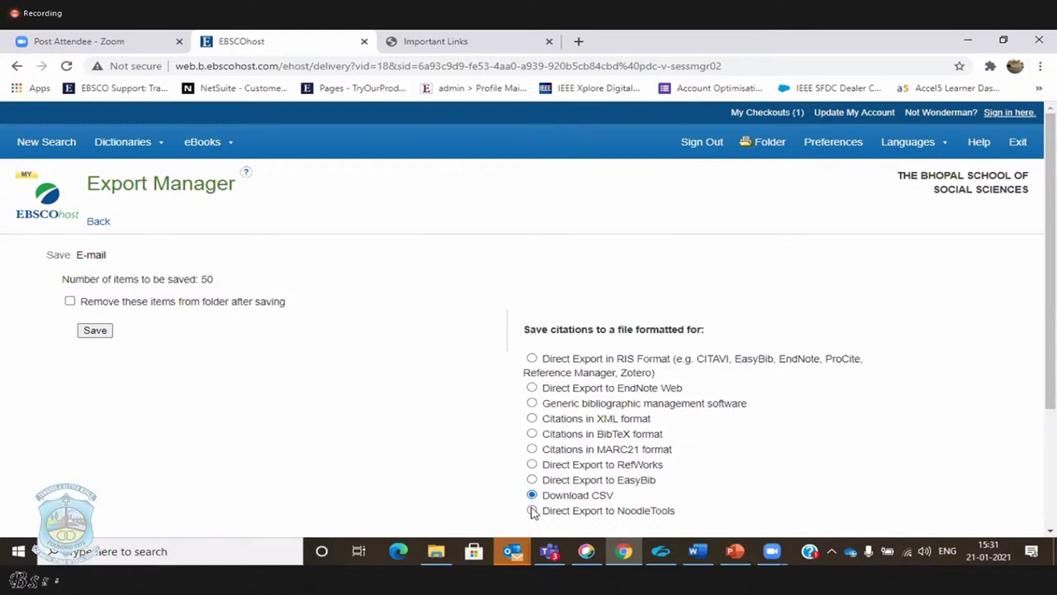
Save the 50 folder items as a Download CSV citation file
click(1050, 531)
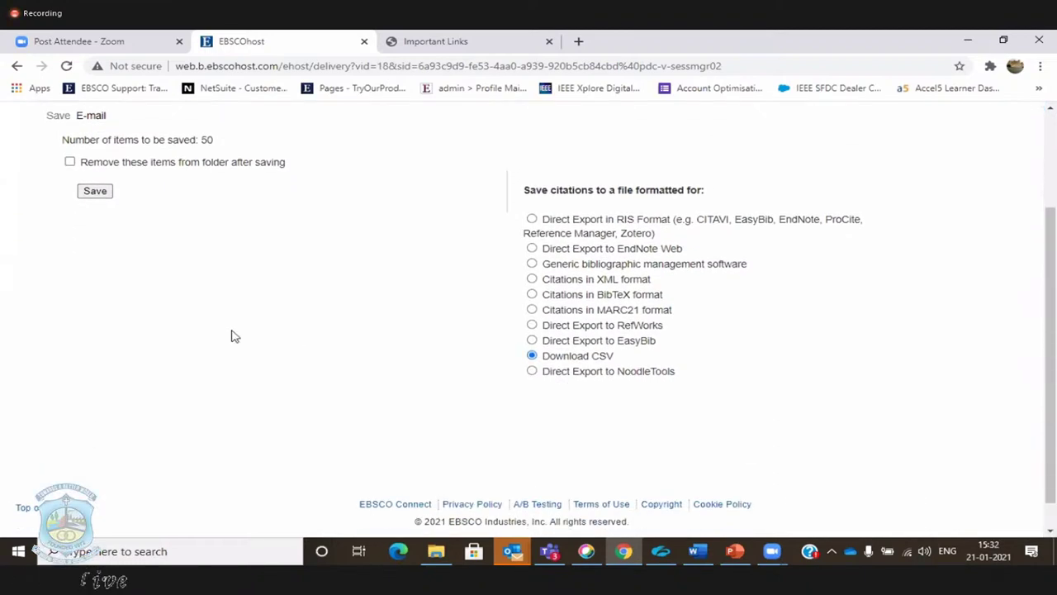
click(88, 197)
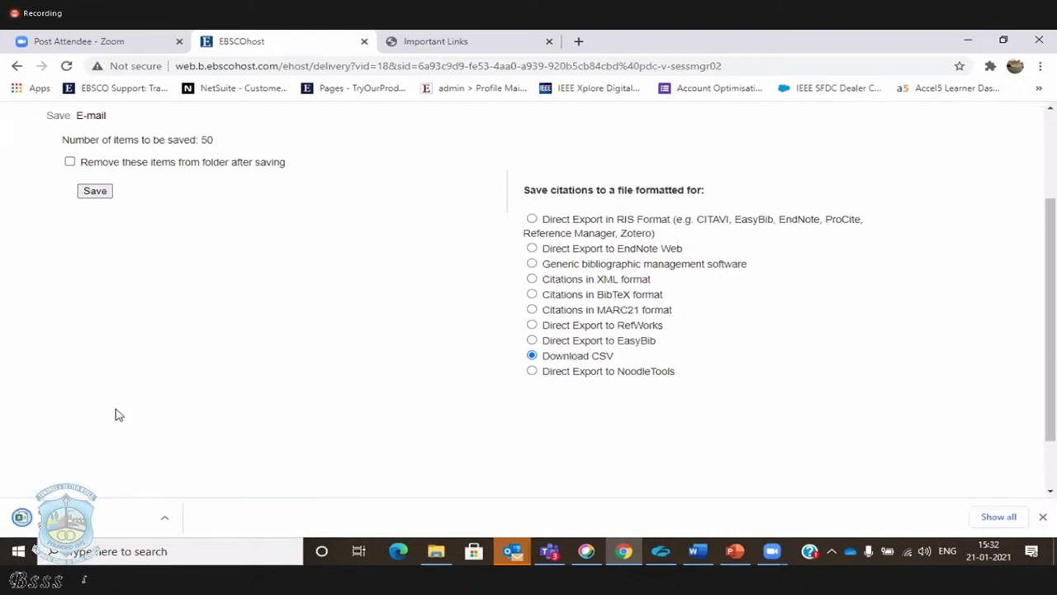
Open the downloaded CSV in Excel, review headers Article Title through PLink, then close Excel
click(164, 517)
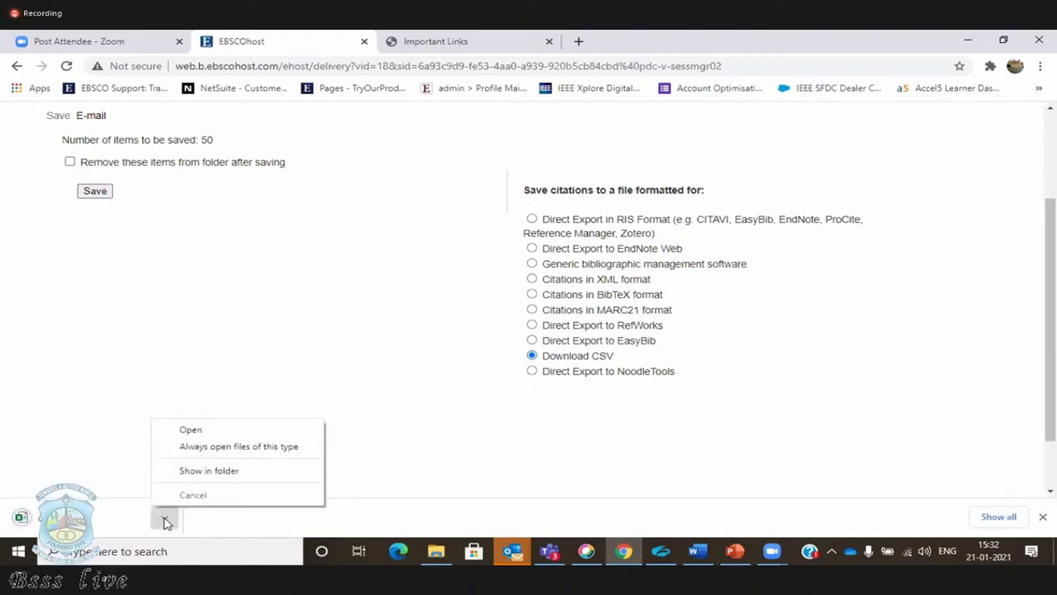
click(185, 435)
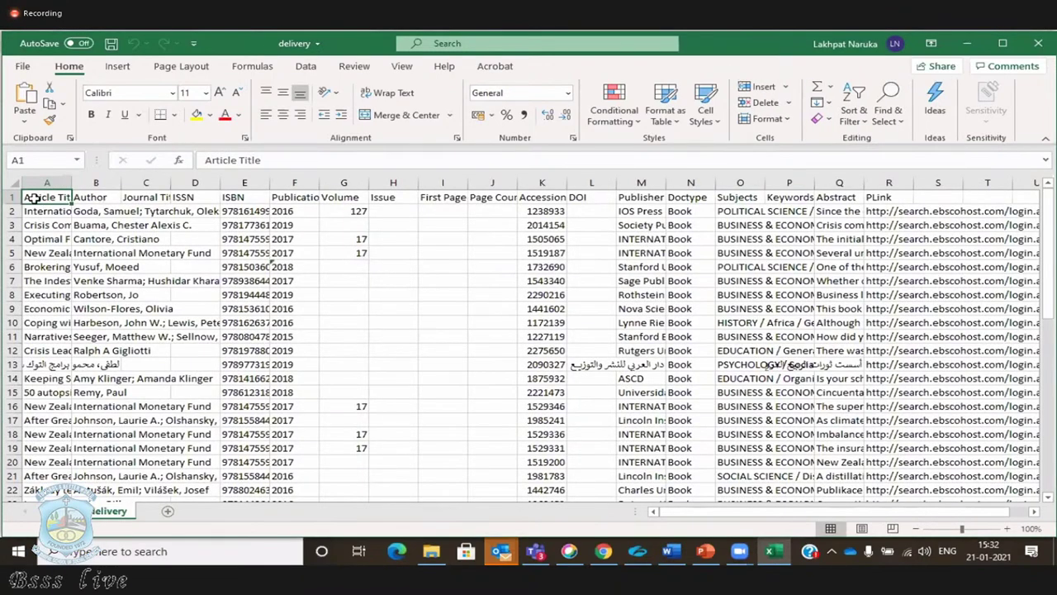
key(Right)
key(Right)
key(Right)
key(Right)
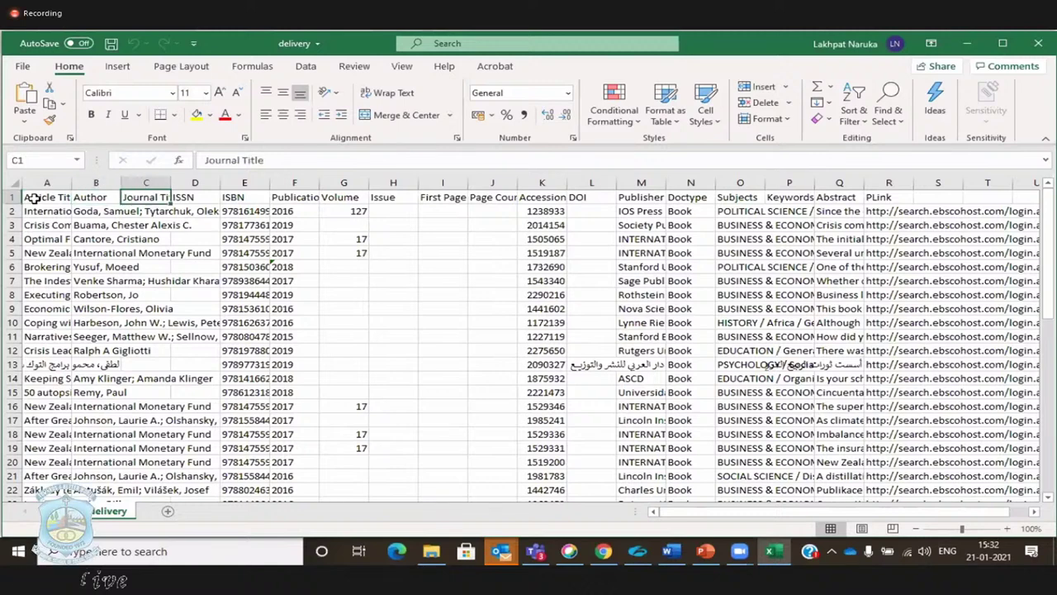
key(Right)
key(Right)
key(Right)
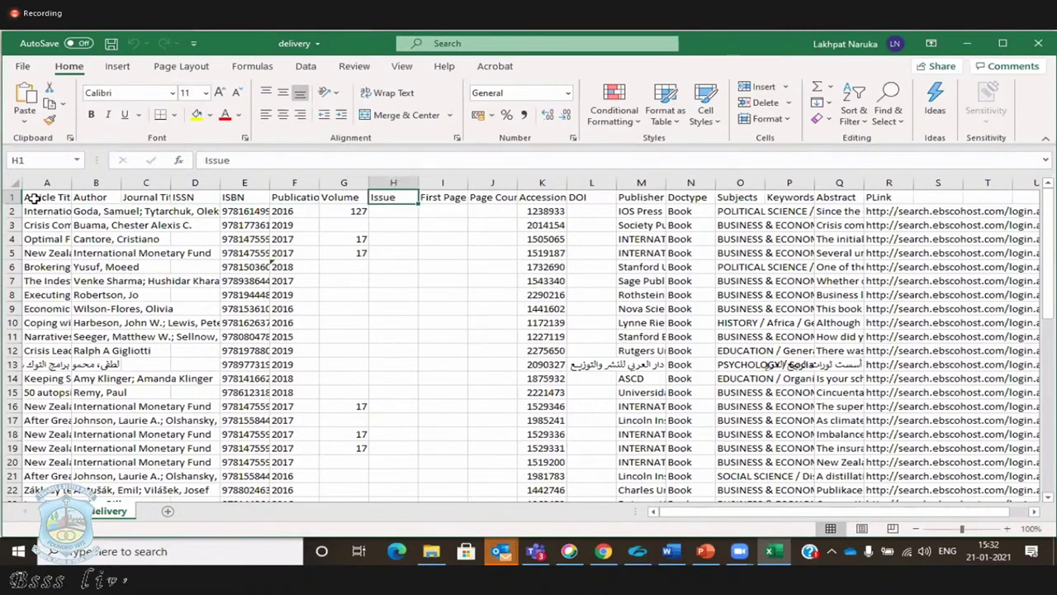
key(Right)
key(Right)
key(Right)
key(Right)
key(Right)
key(Right)
key(Right)
key(Right)
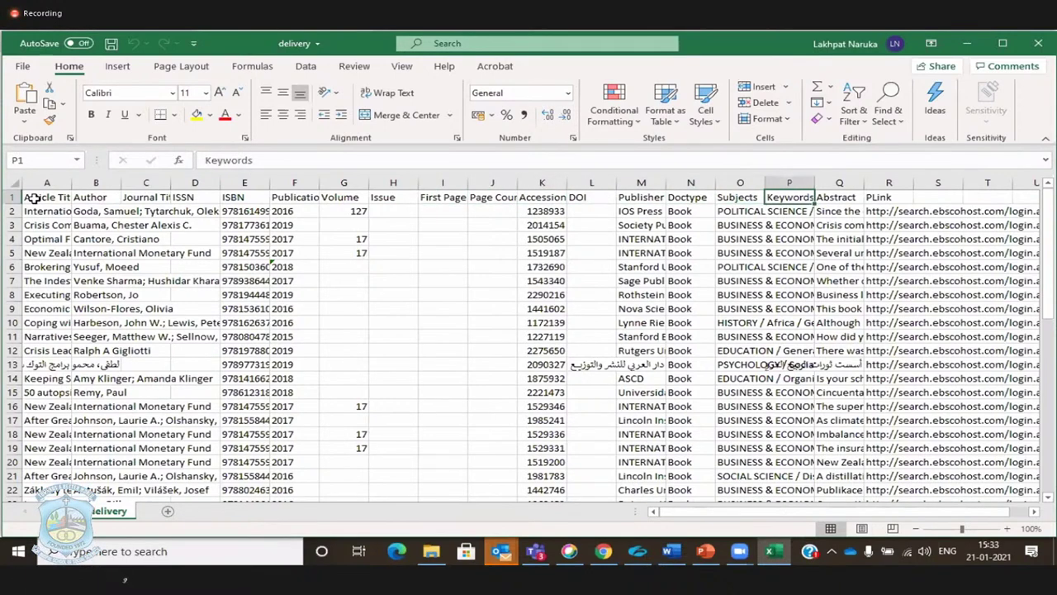
key(Right)
key(Right)
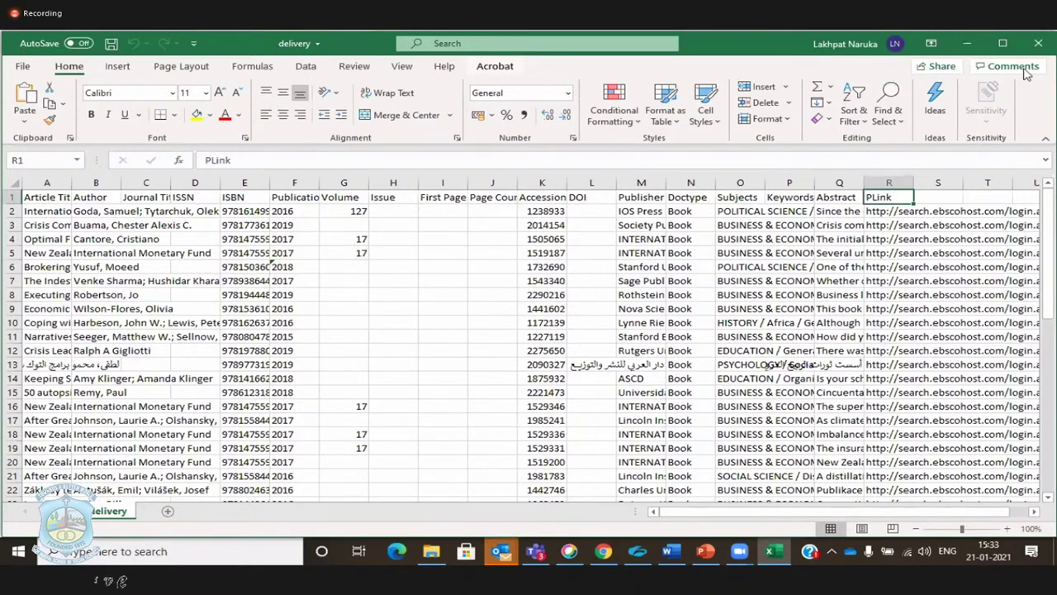
click(1037, 48)
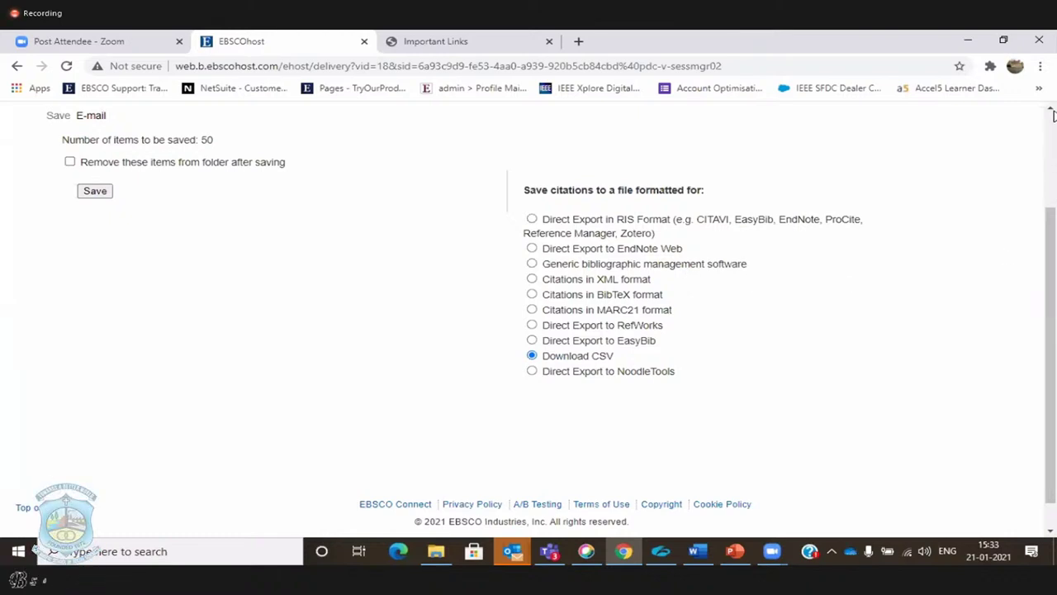
Leave Export Manager via Back to return to My Folder's 51 saved eBooks
scroll(1052, 115, up, 2)
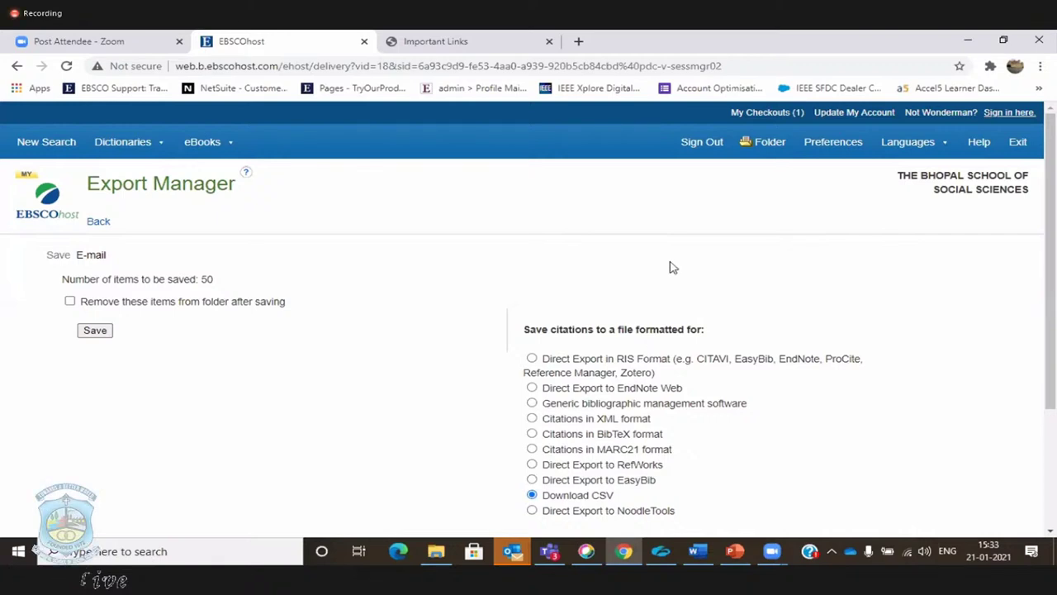
click(101, 225)
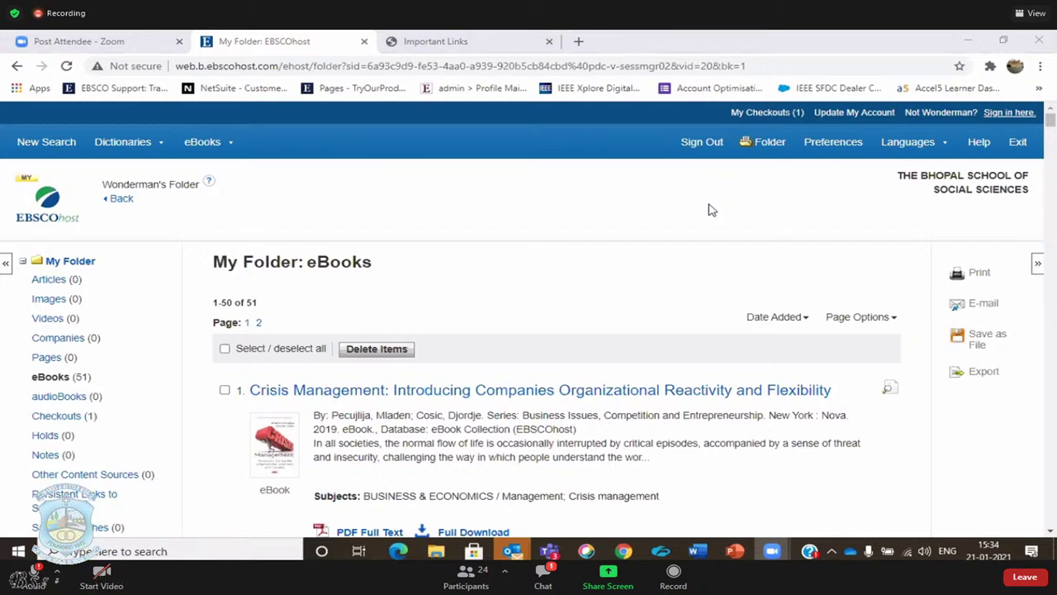
mouse_move(909, 136)
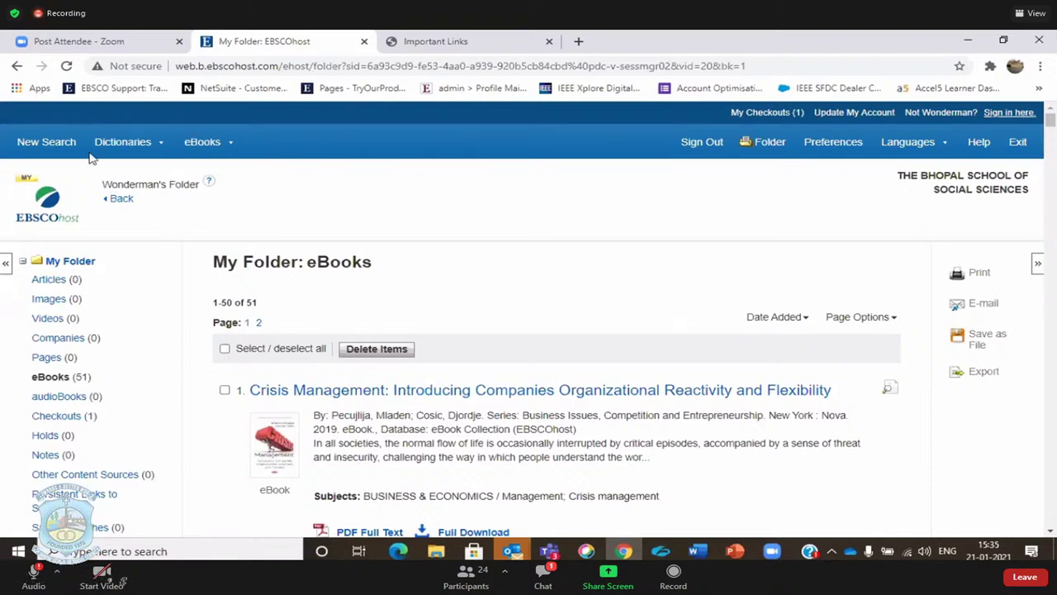
click(46, 143)
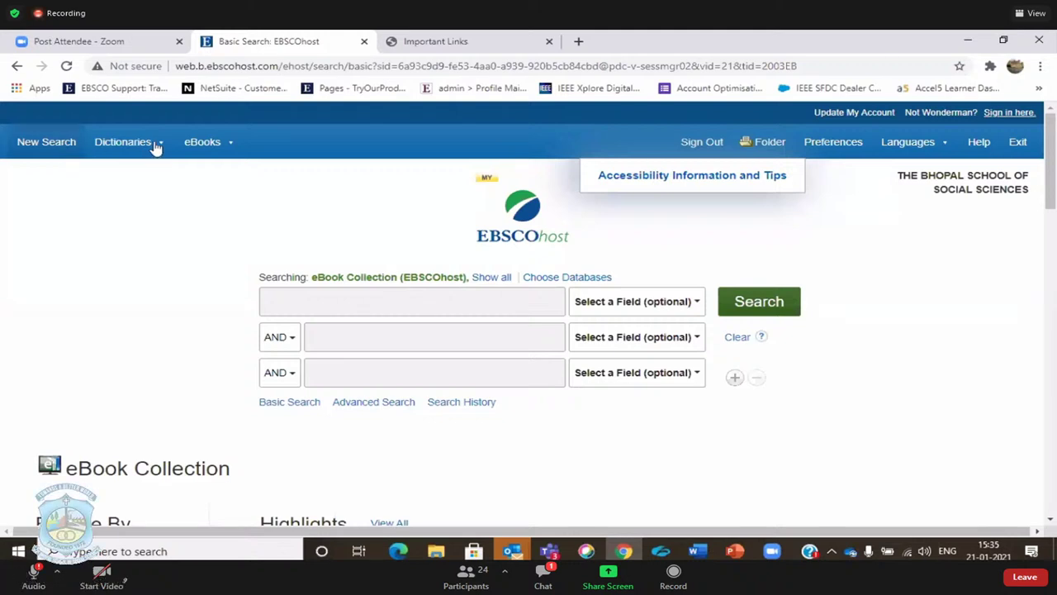
mouse_move(198, 147)
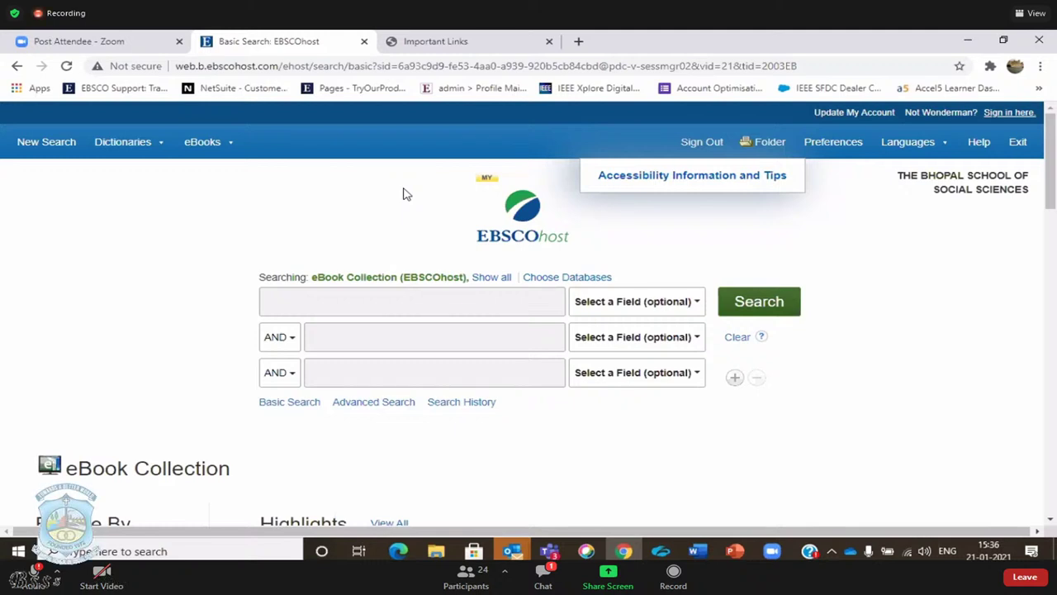
click(770, 142)
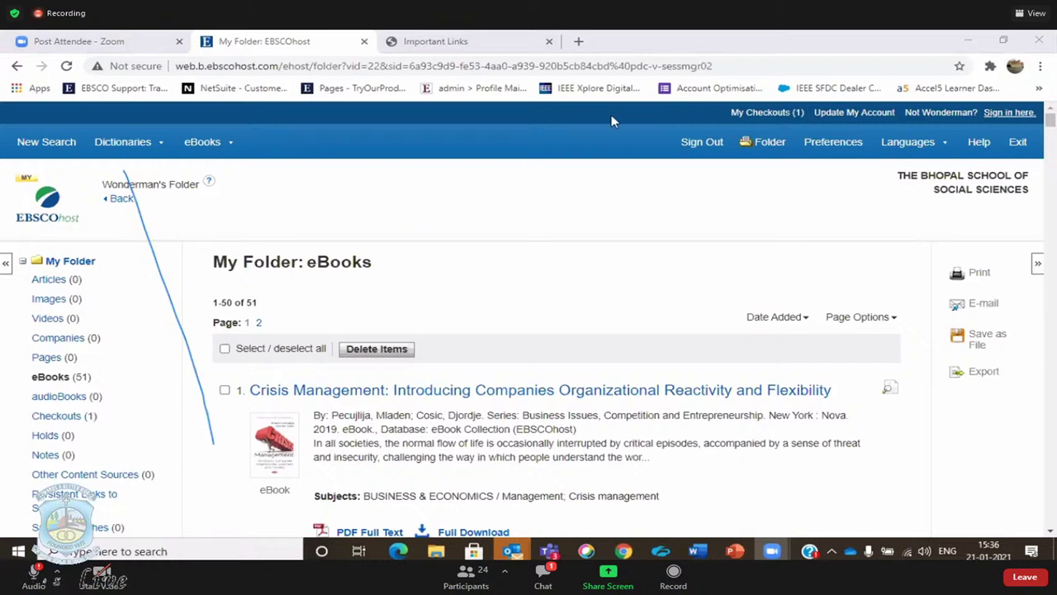
Switch My Folder from the 51 saved eBooks to the 13 saved Web Pages
click(122, 172)
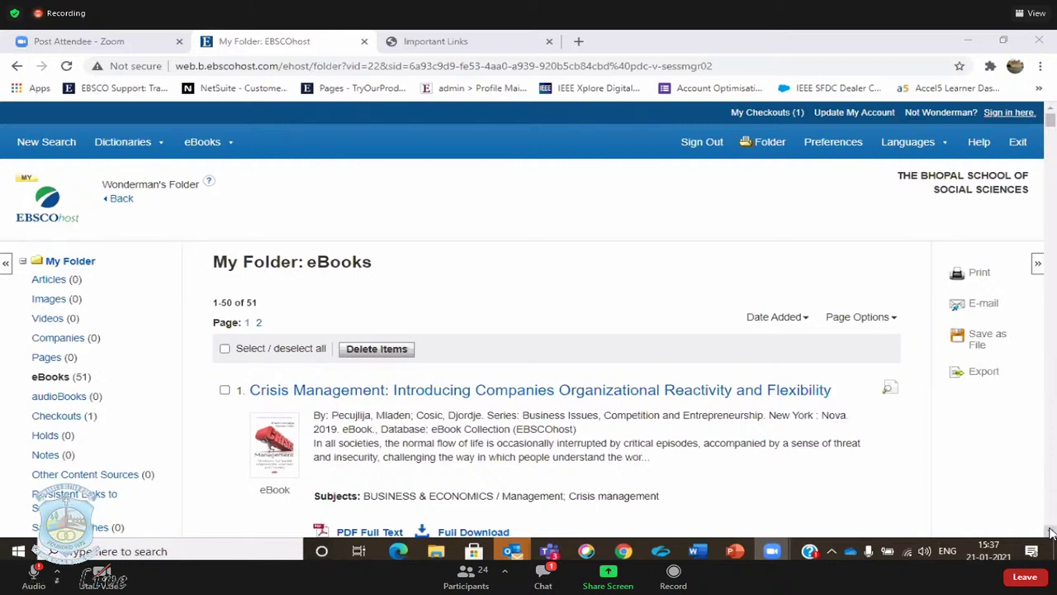
scroll(1051, 533, down, 1)
scroll(1051, 533, down, 3)
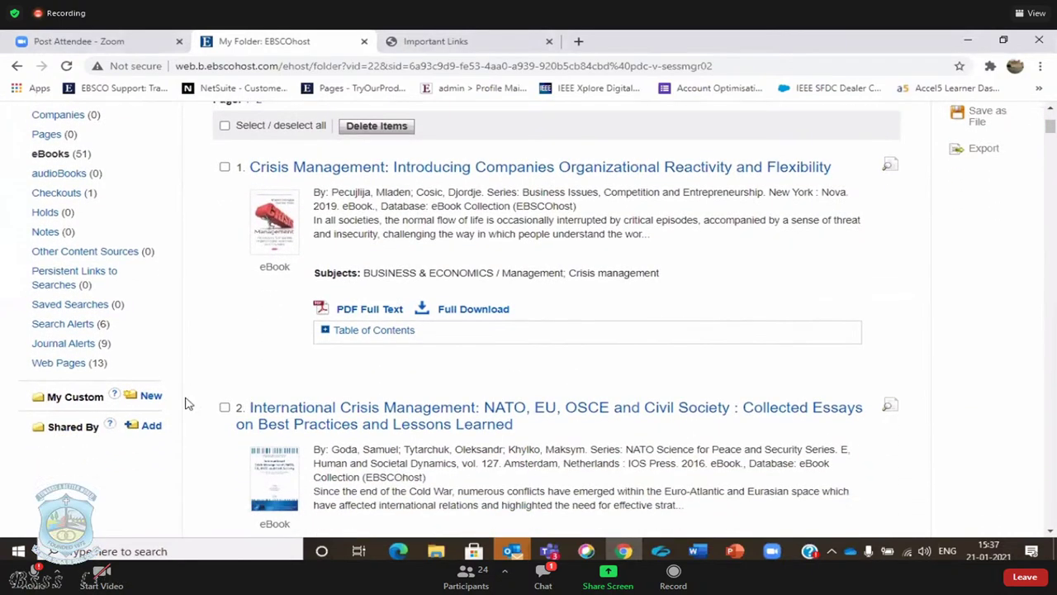
click(63, 372)
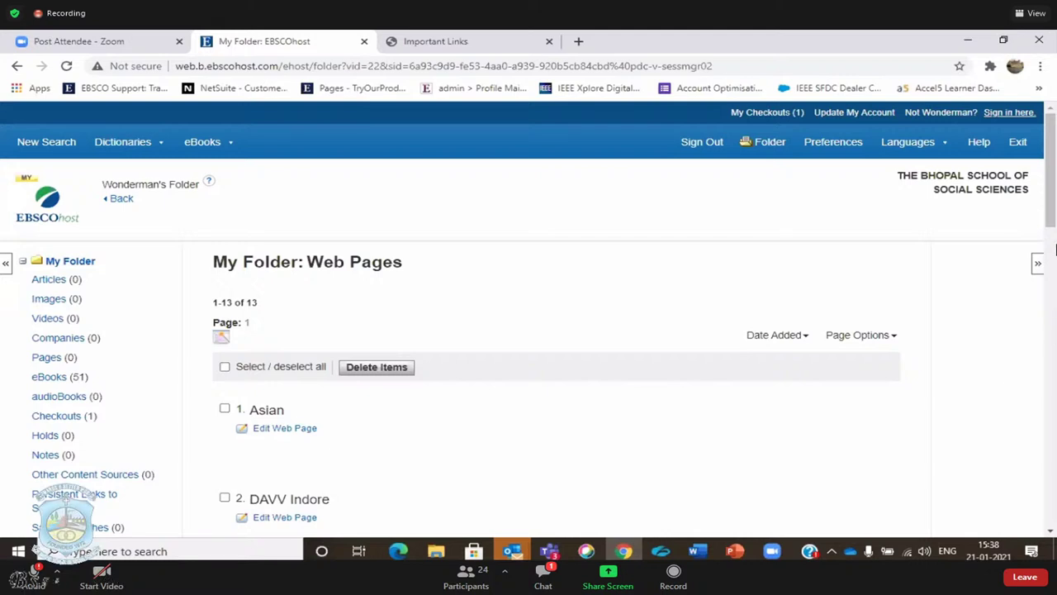
Open the Demo Reading List web page in Page Composer with the Text box ready
drag(1054, 213, 1054, 290)
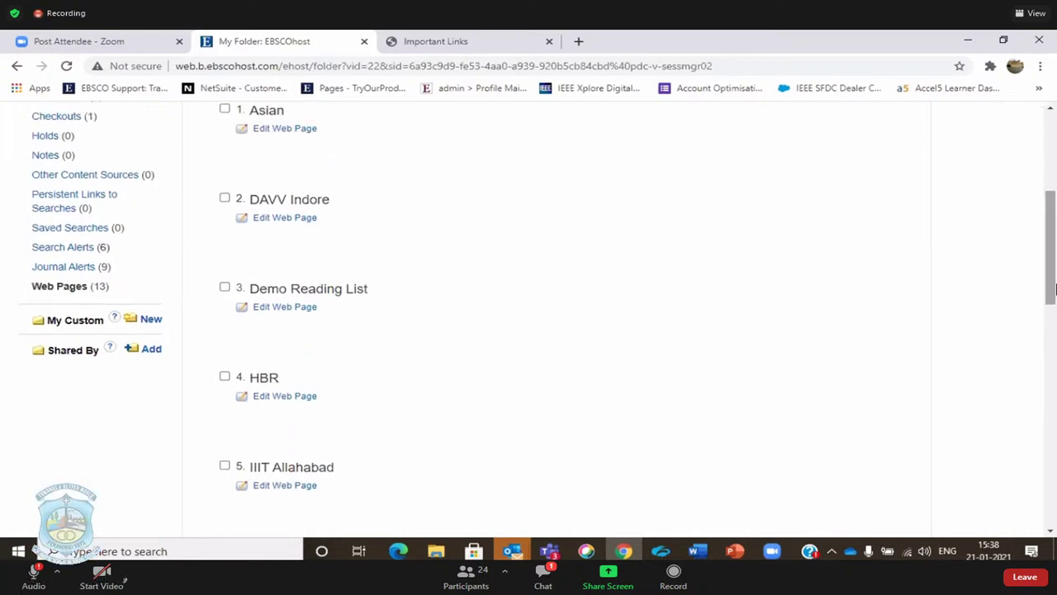
click(282, 309)
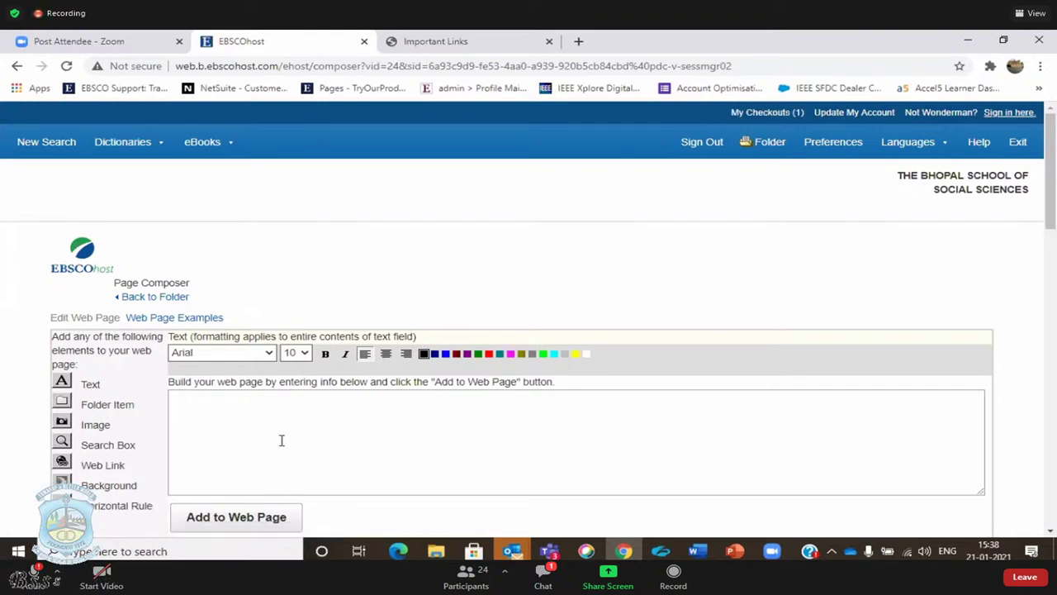
click(210, 412)
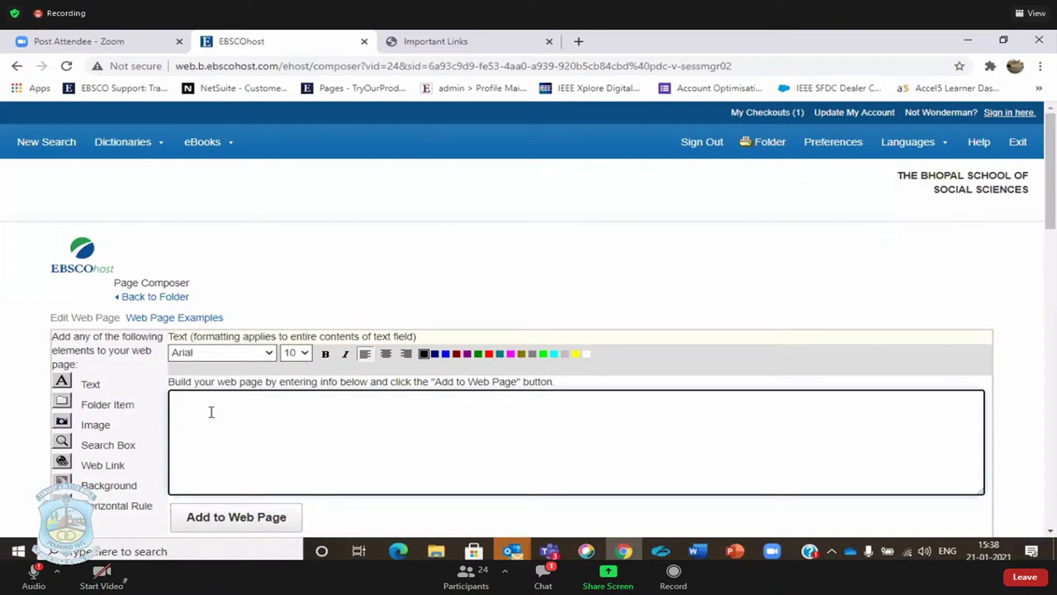
Enter the compiler's name and 'H0D : Business & Management Deptt.' on two lines, then highlight Folder Item
text(Dr)
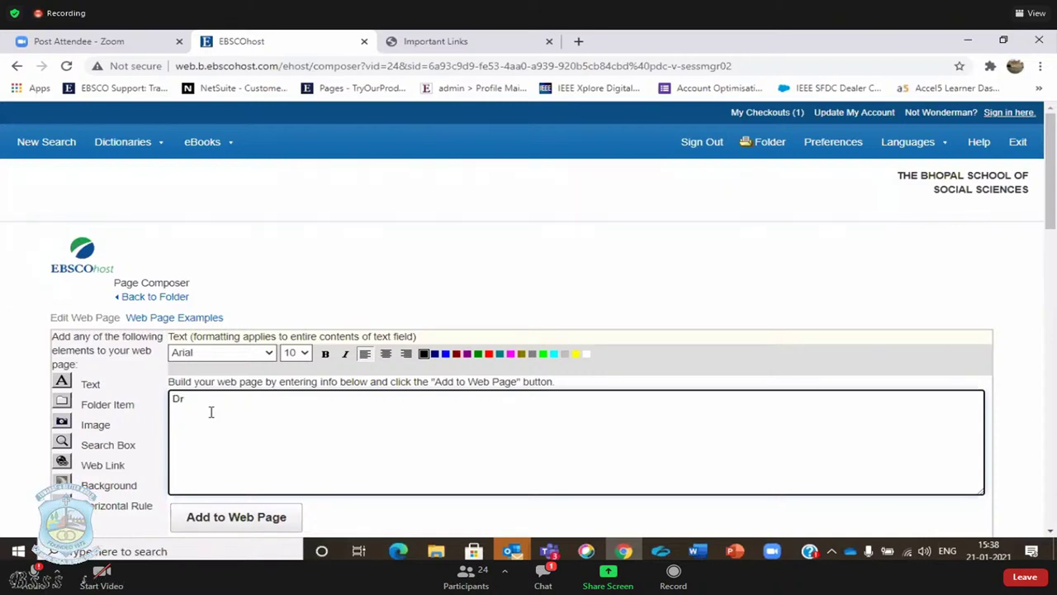
text( Yashvir )
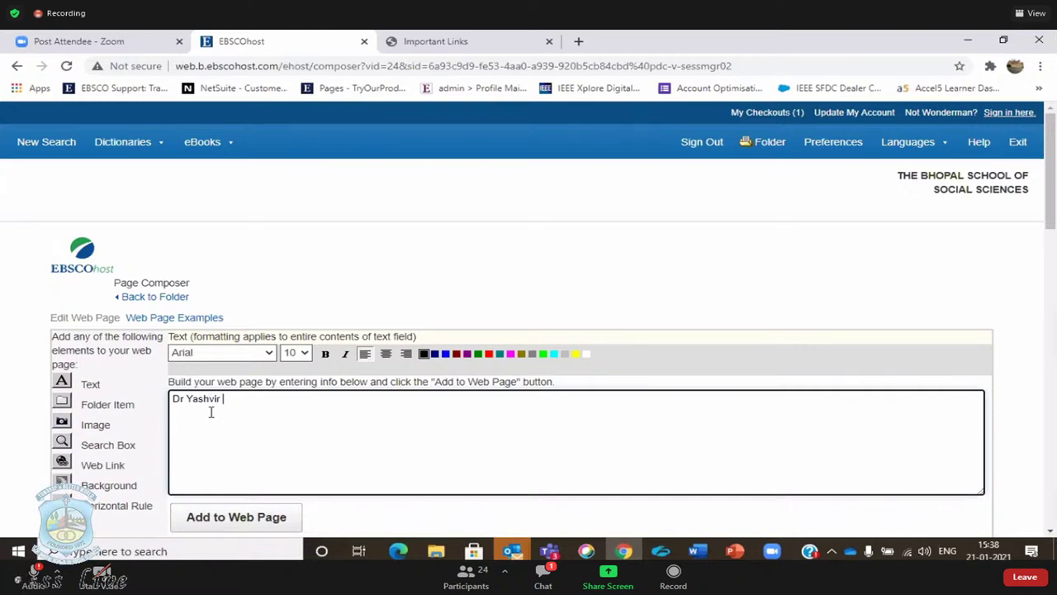
text(P Singh)
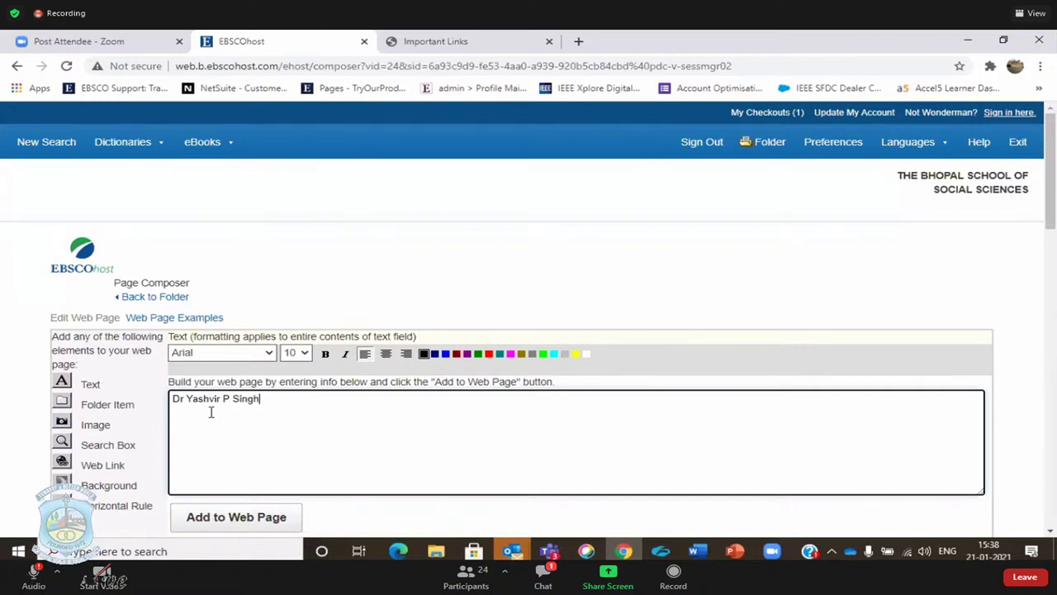
key(Return)
text(H0D)
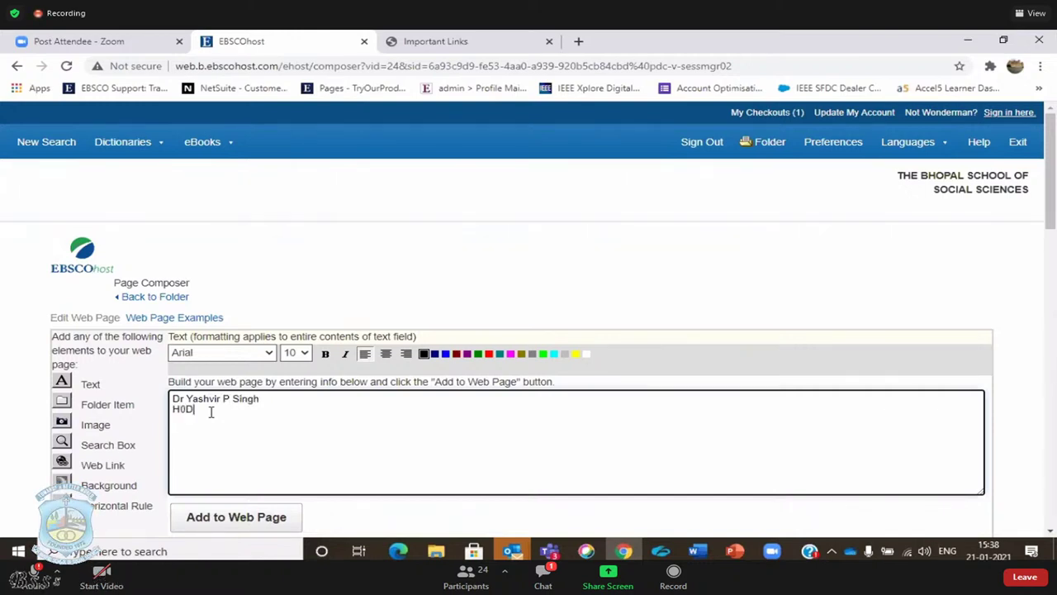
text( : )
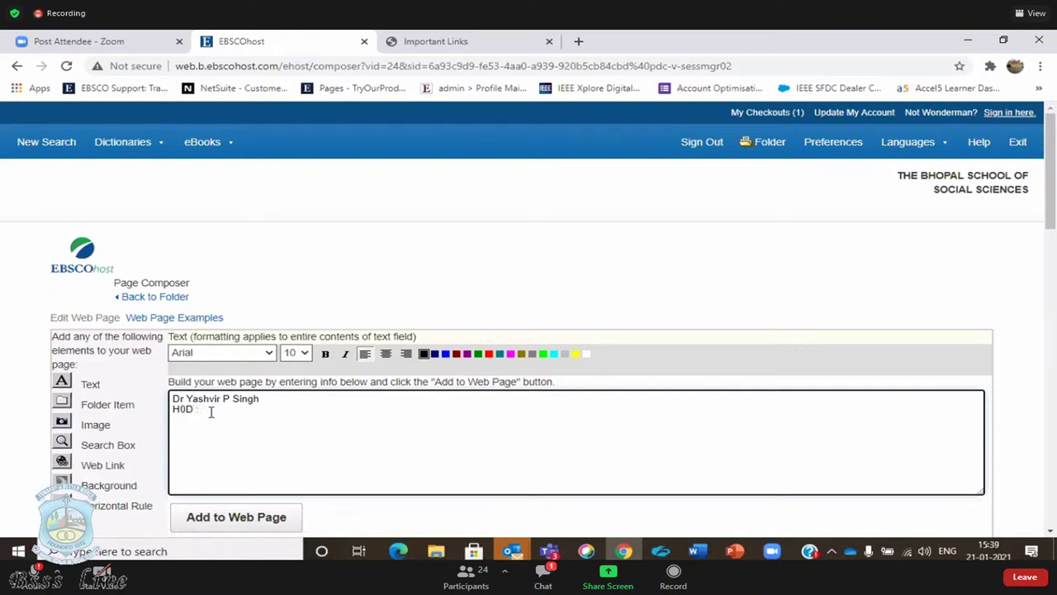
text(Business)
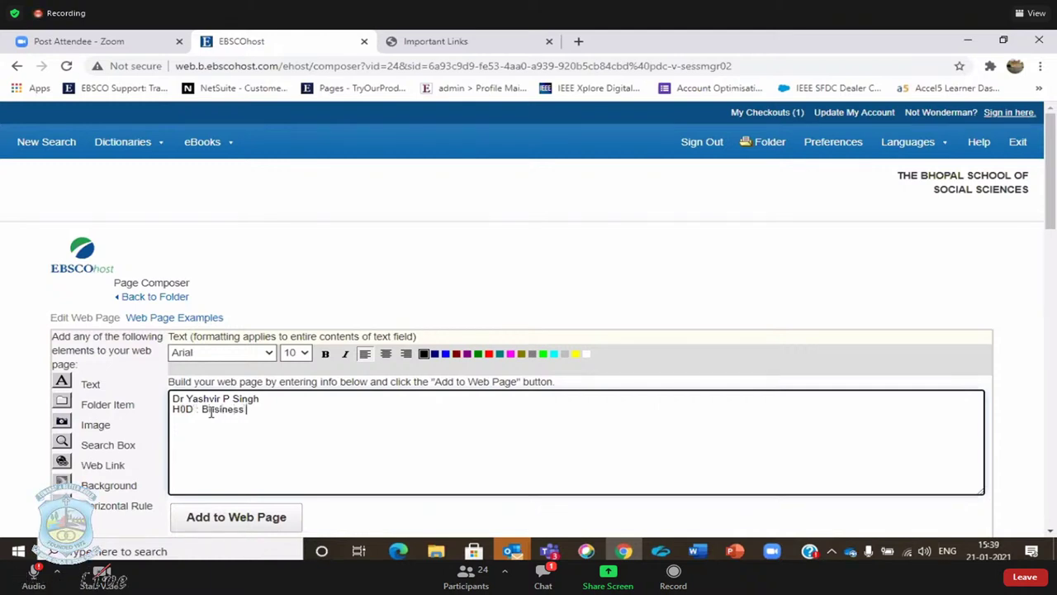
text( & Ma)
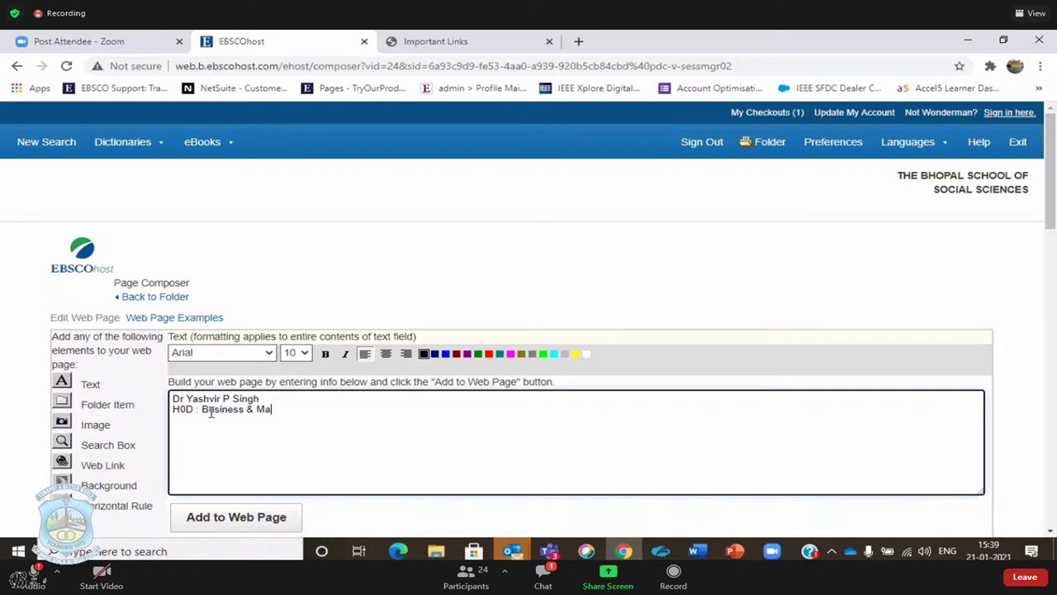
text(nagement Dep)
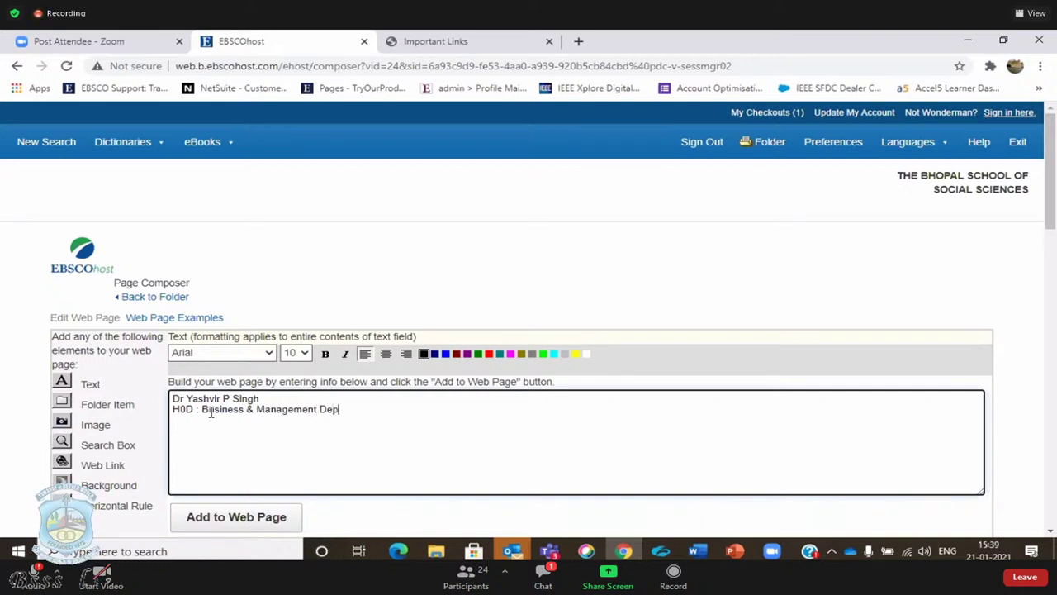
text(tt.)
key(Return)
key(Return)
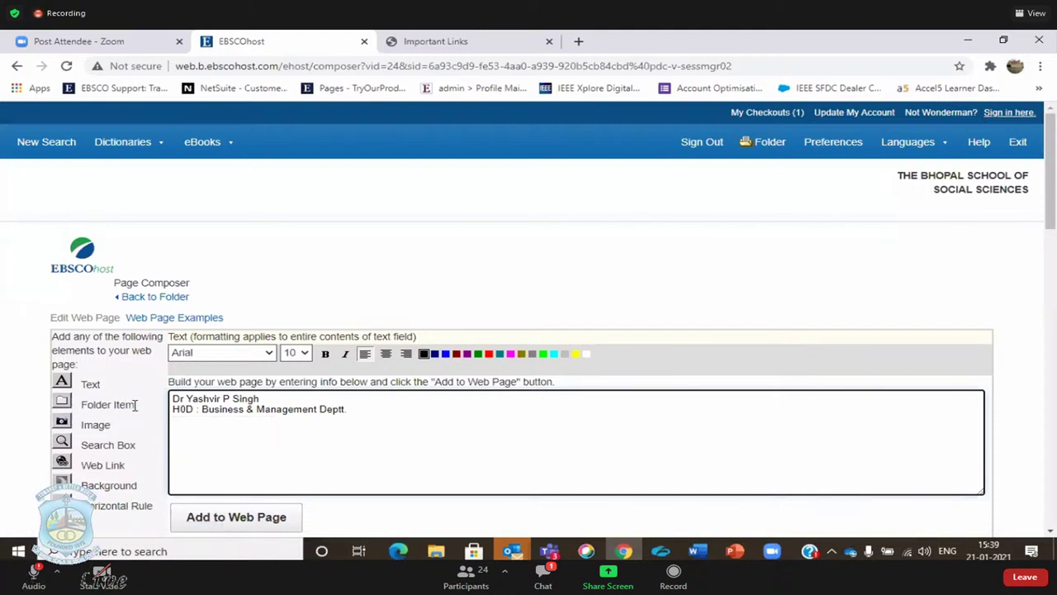
drag(134, 405, 110, 404)
drag(96, 404, 203, 437)
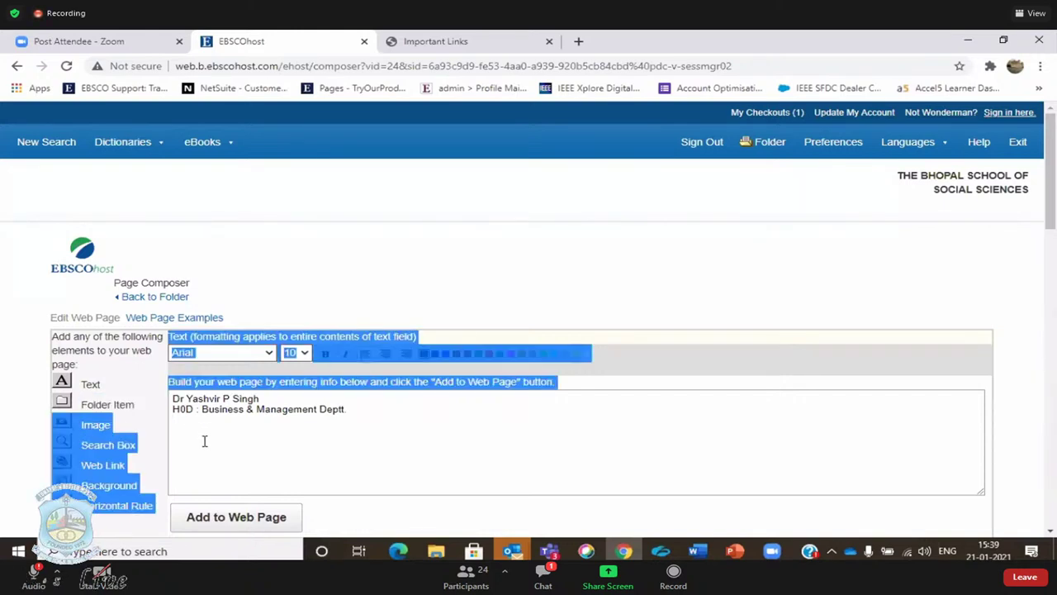
Add the name and 'H0D : Business & Management Deptt.' text block to the Demo Reading List page
click(23, 413)
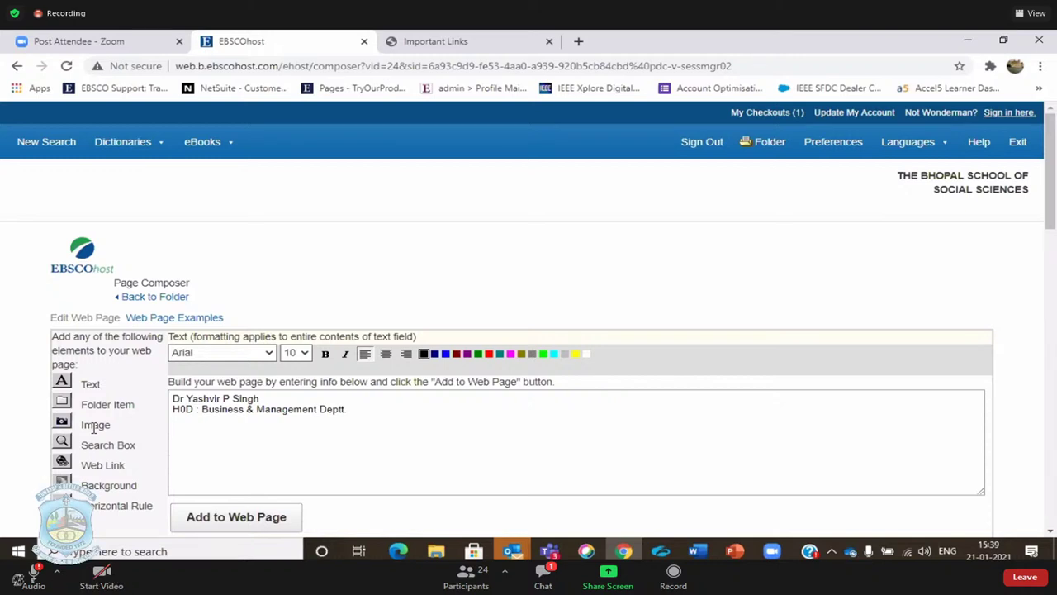
right_click(409, 48)
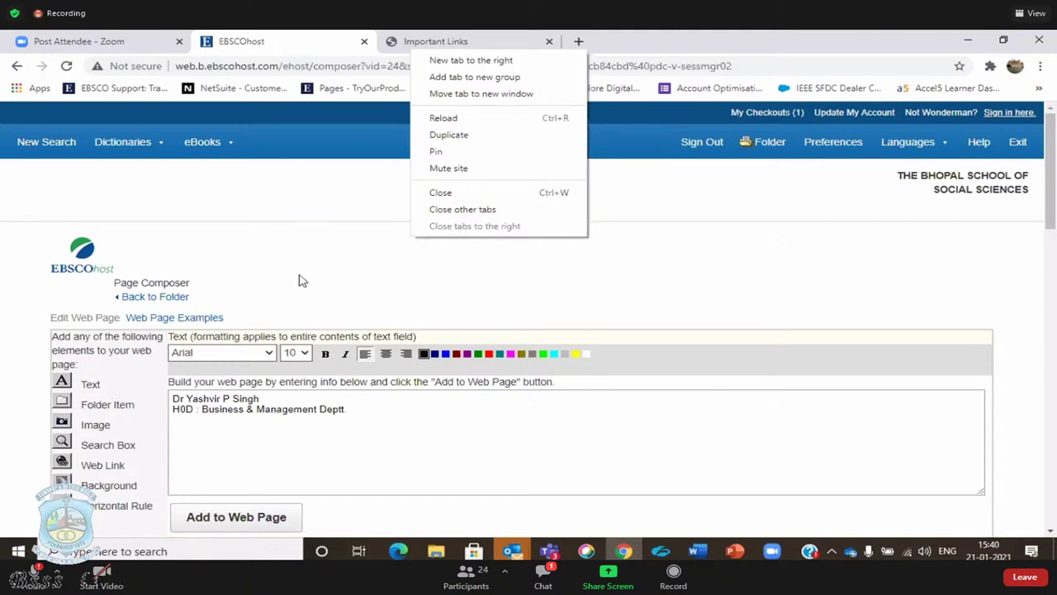
click(835, 395)
scroll(503, 389, down, 1)
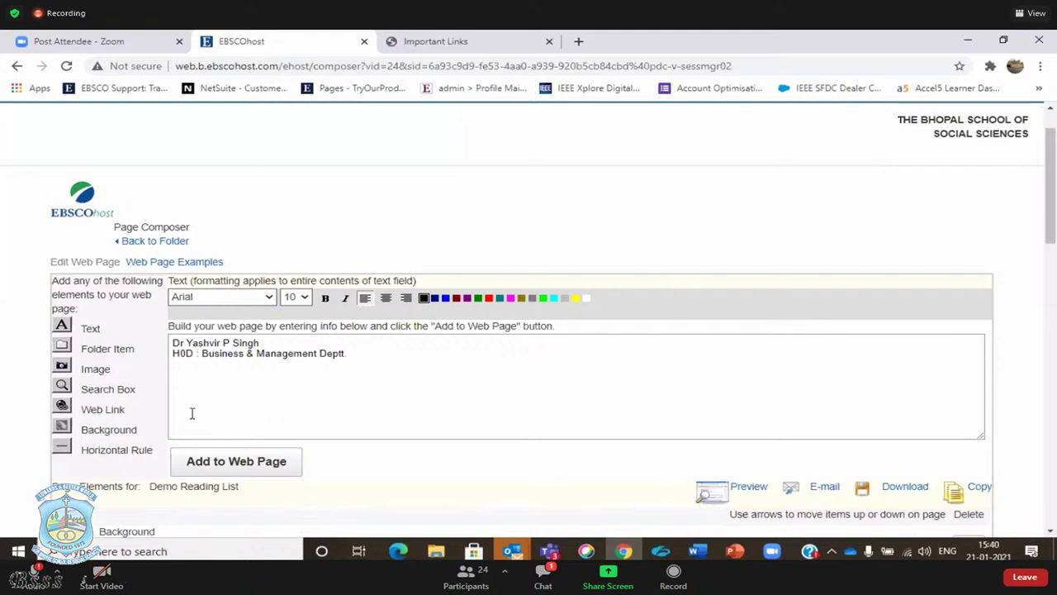
click(214, 461)
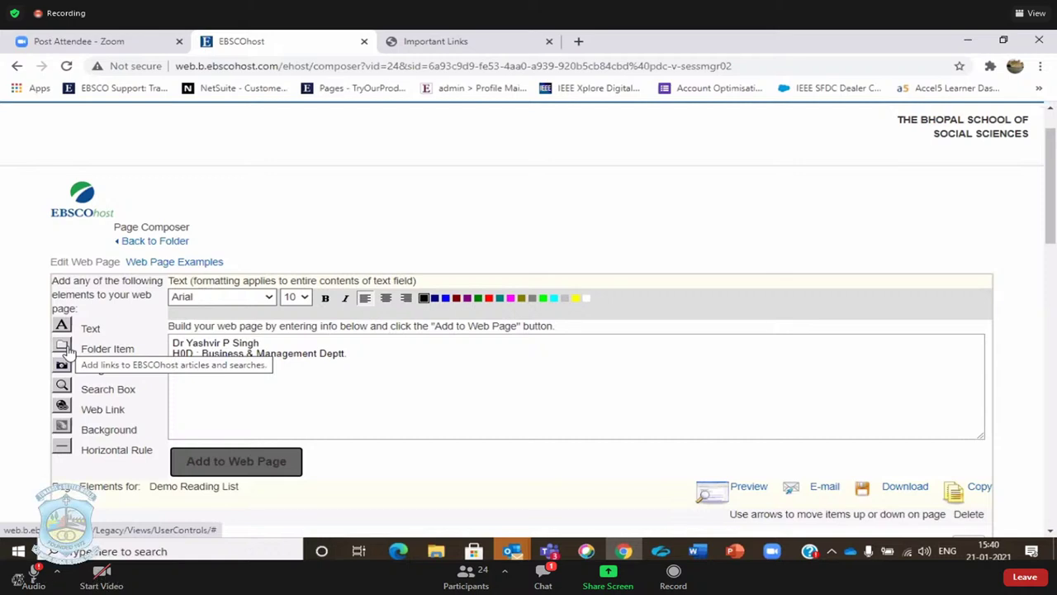
click(69, 349)
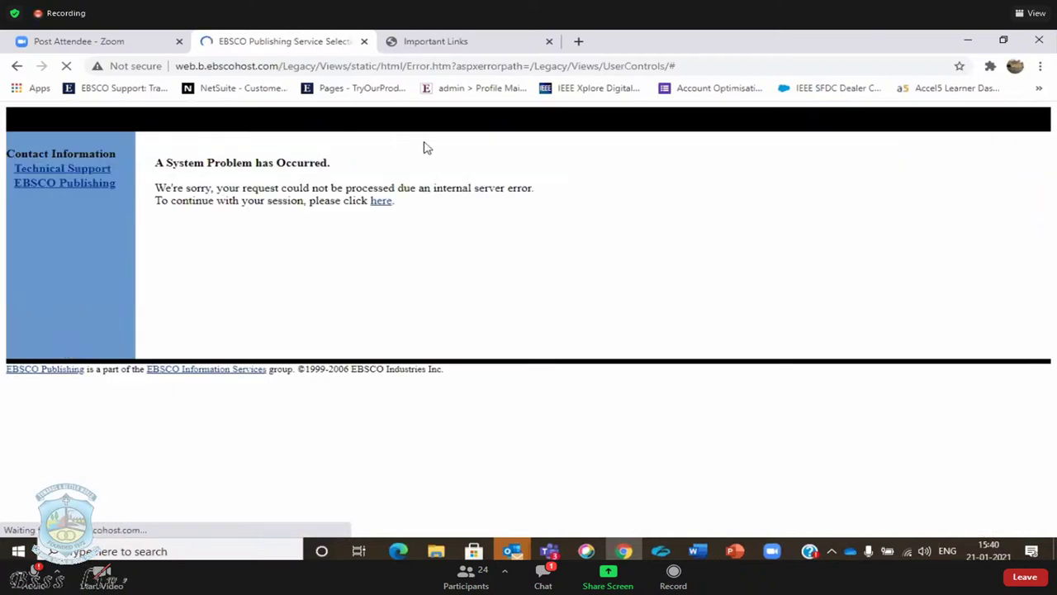
click(383, 203)
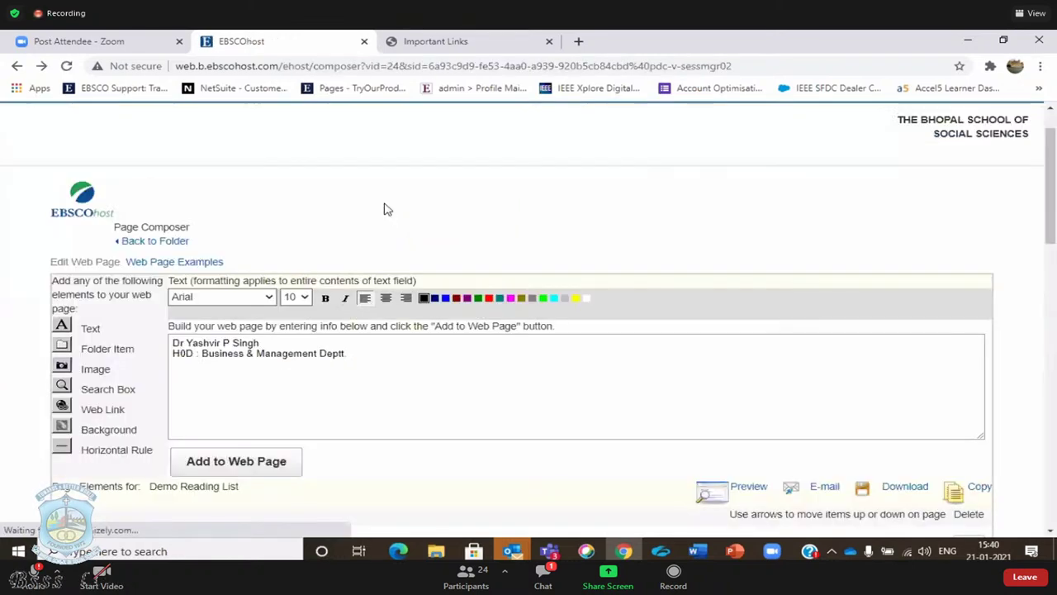
click(66, 348)
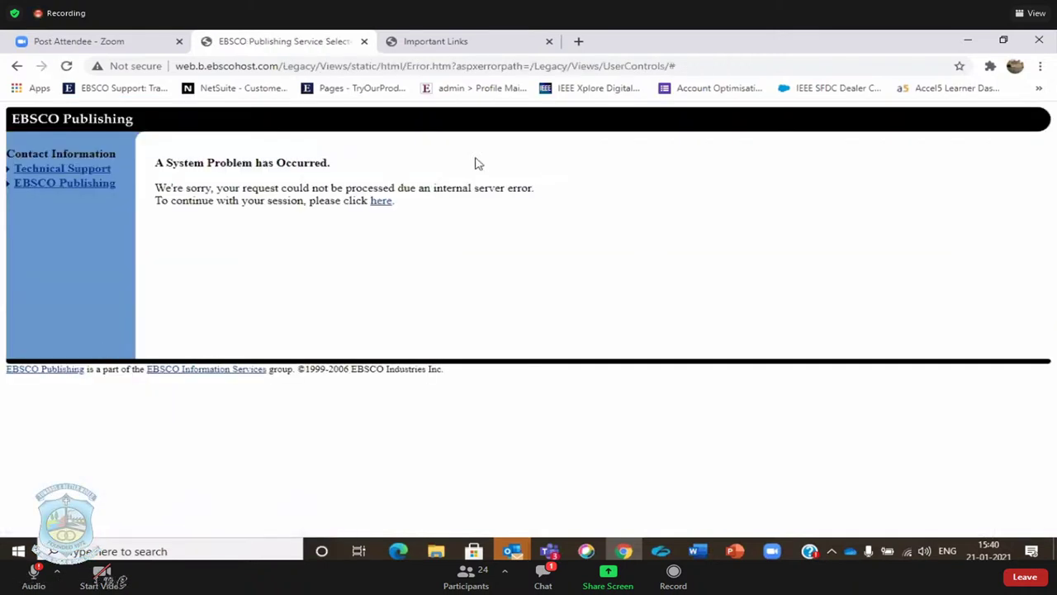
click(382, 204)
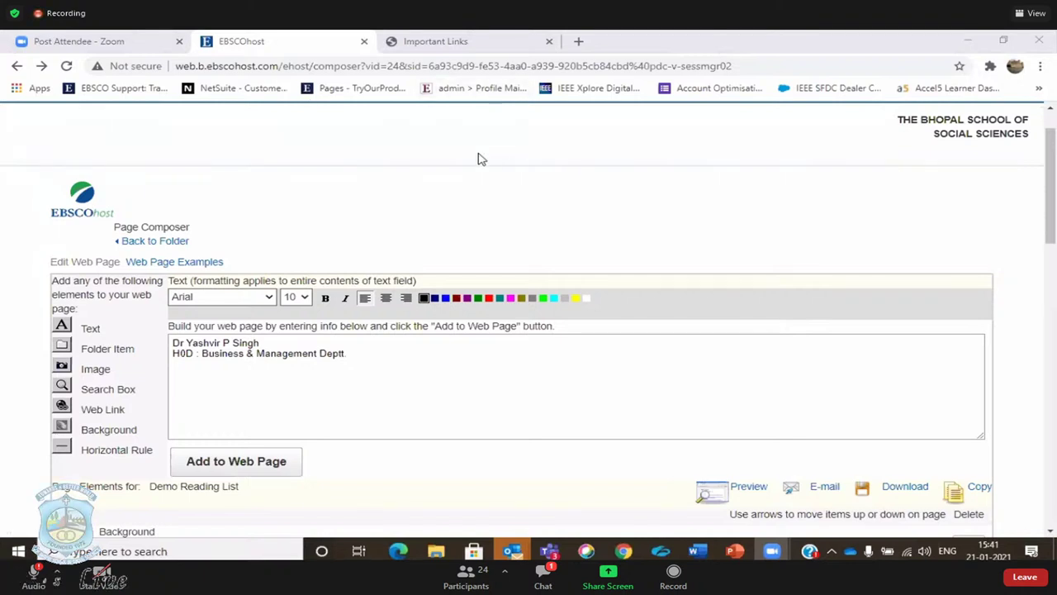
Open a new Google tab to the right of the Important Links tab and bring it forward
right_click(492, 52)
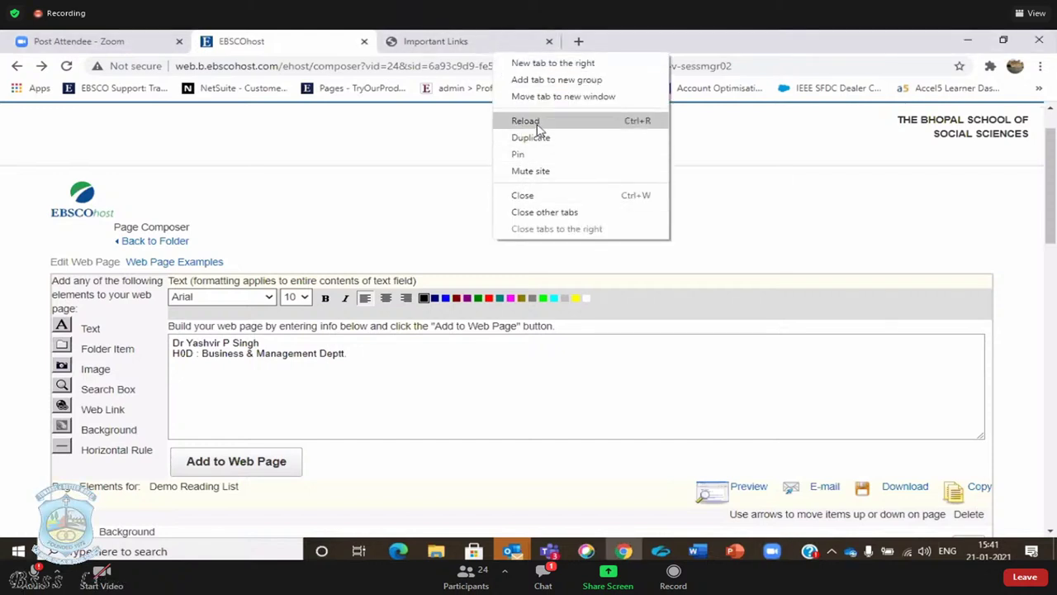
key(Escape)
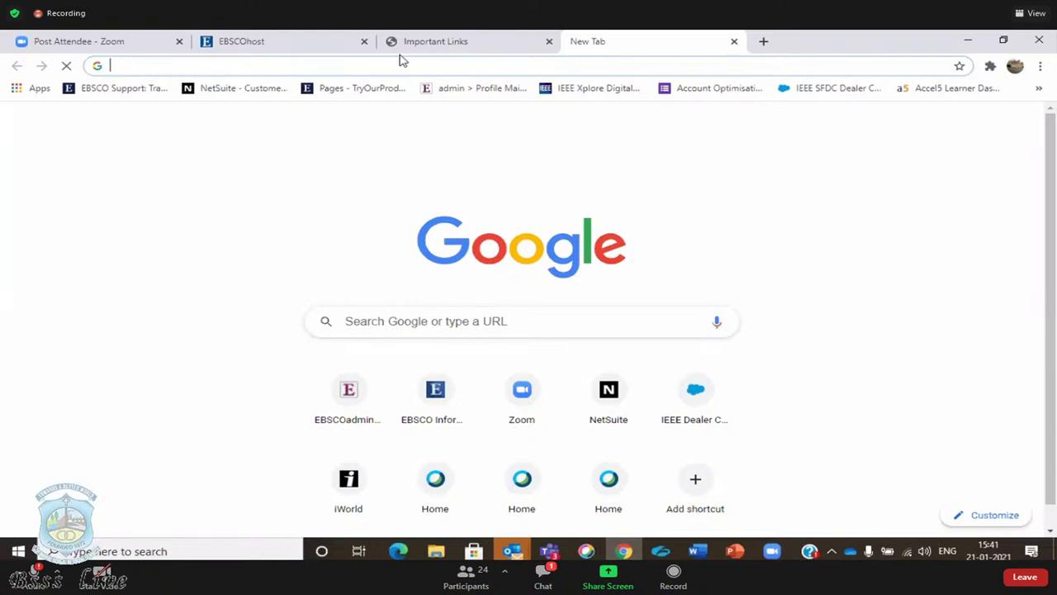
click(331, 41)
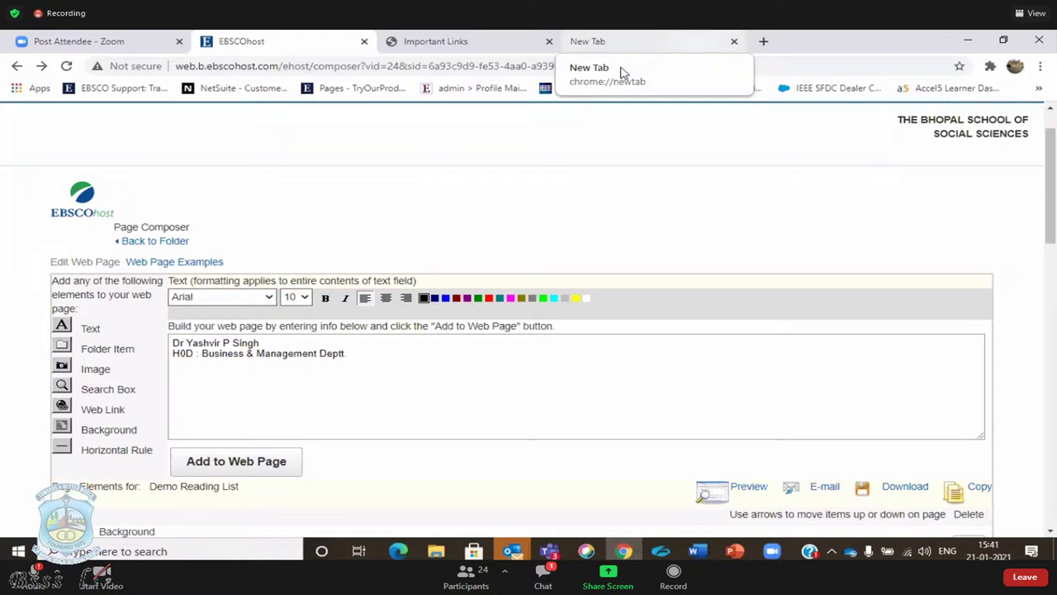
click(623, 71)
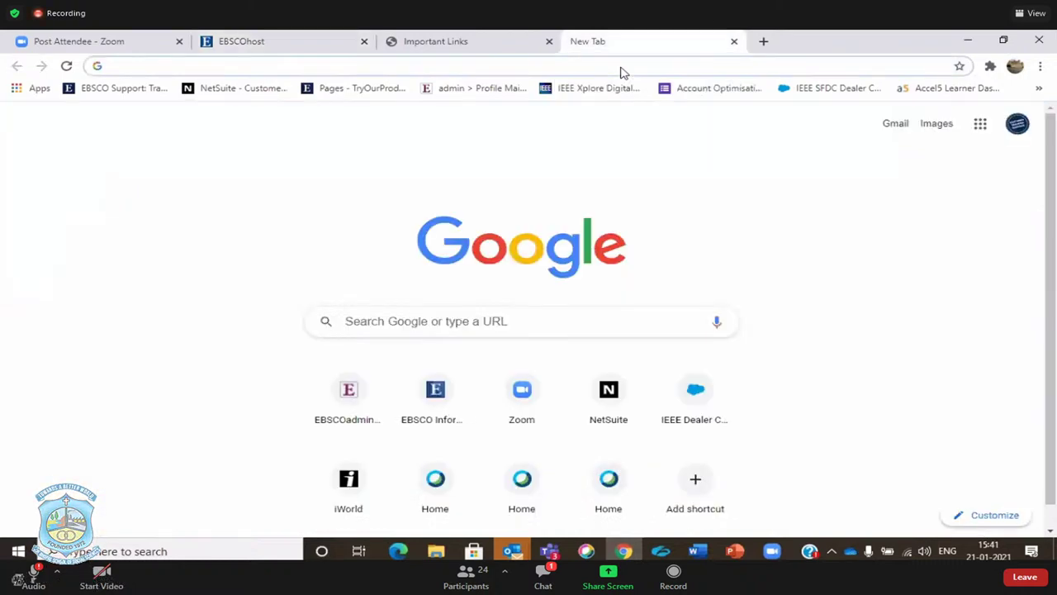
Search Google Images for 'supply chain management'
click(312, 67)
text(s)
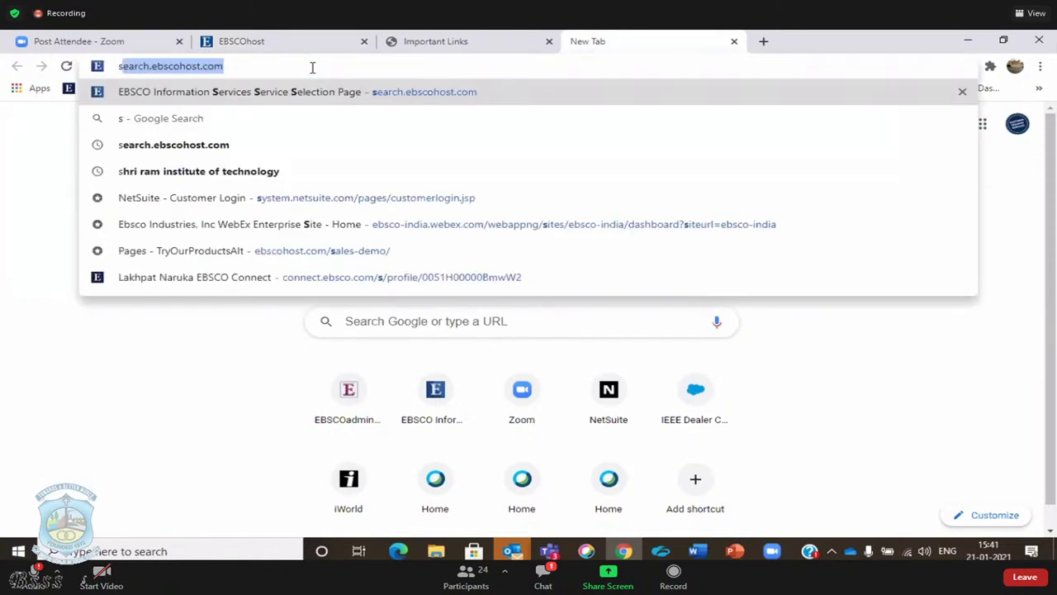
text(uppl)
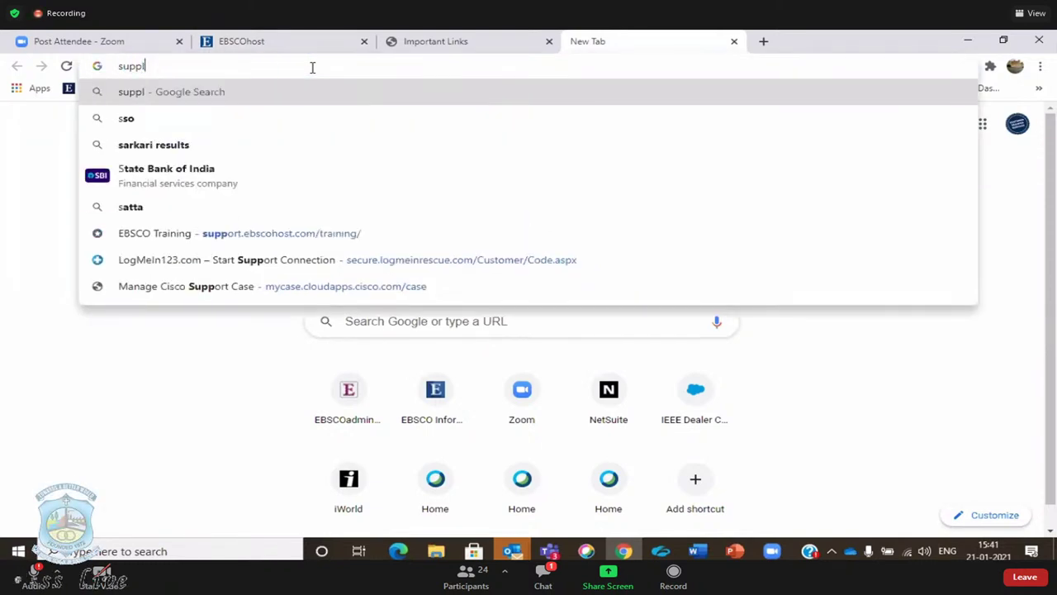
text(y chain management)
key(Return)
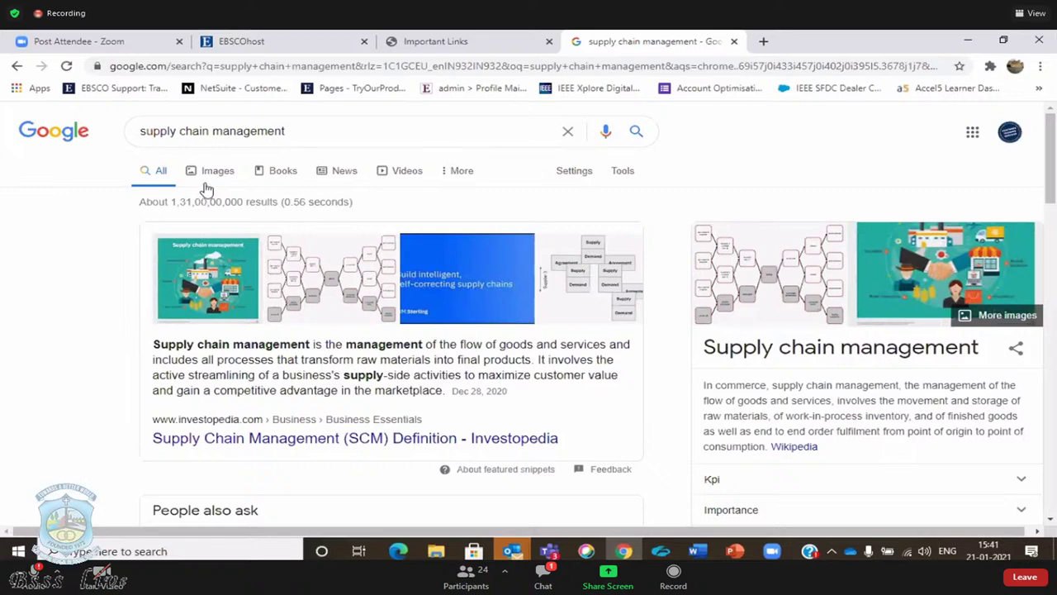
click(213, 177)
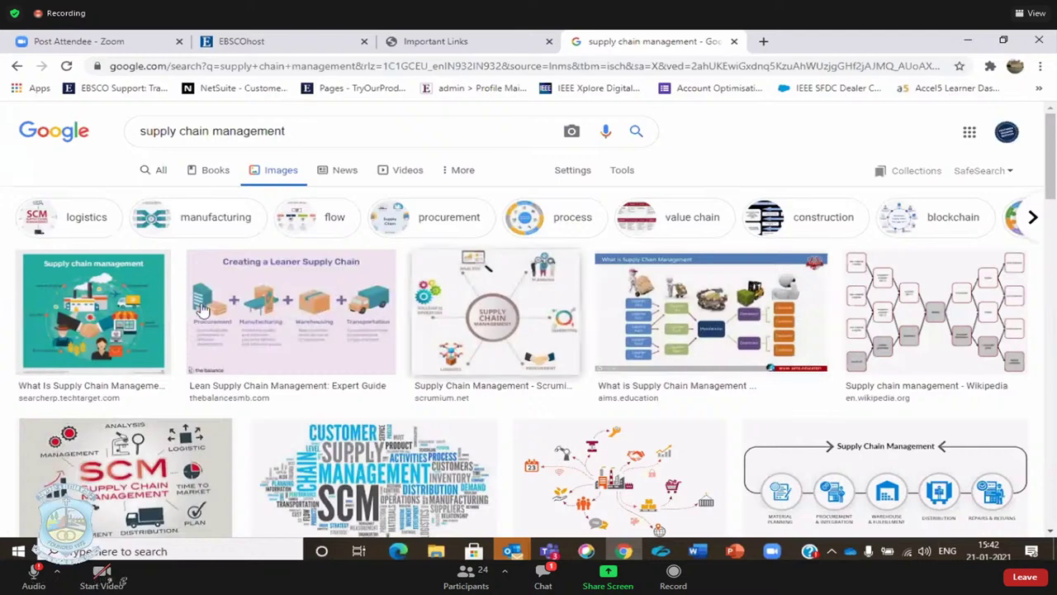
Copy the first image result's address and return to the EBSCOhost Page Composer
right_click(96, 315)
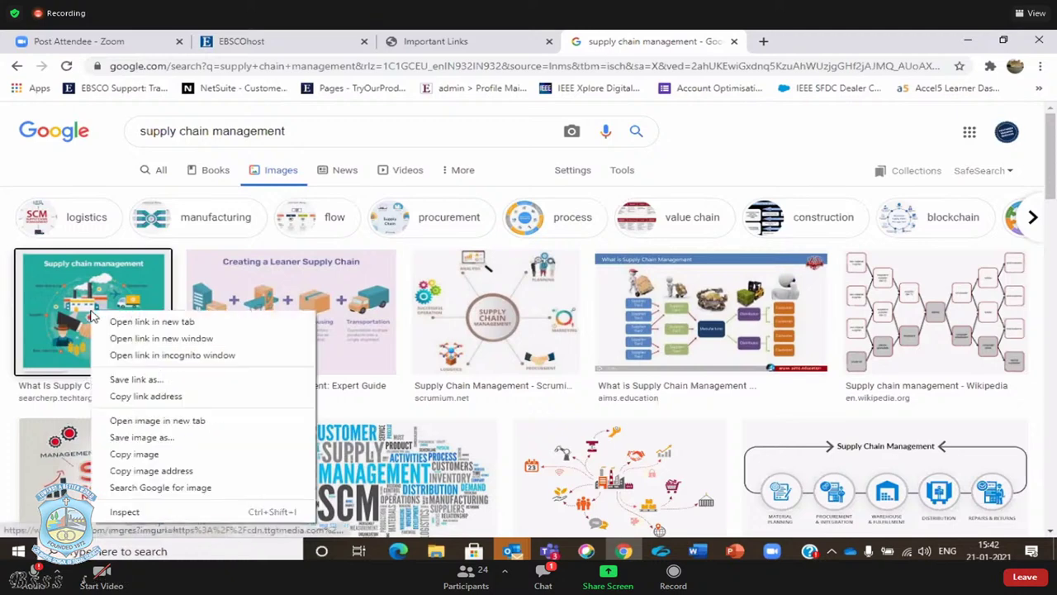
click(145, 470)
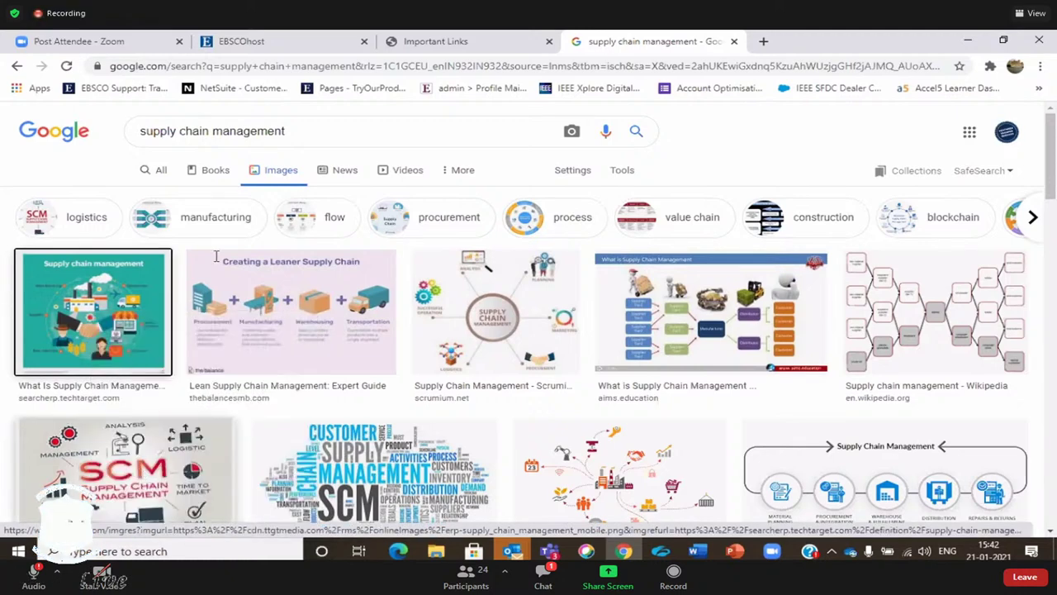
click(347, 48)
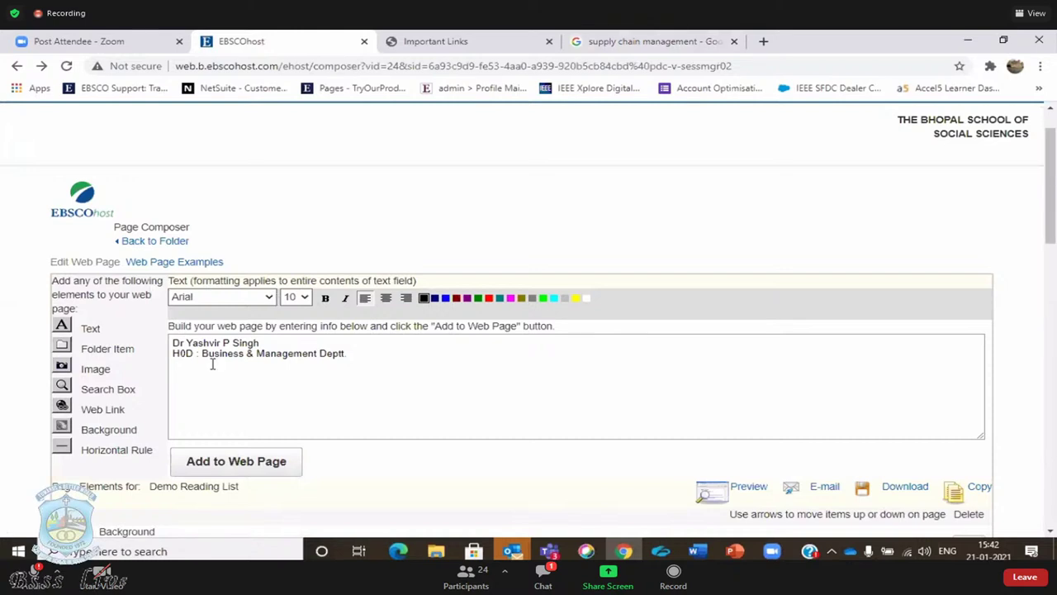
Try adding an Image element three times, resuming the session after each system error
click(63, 366)
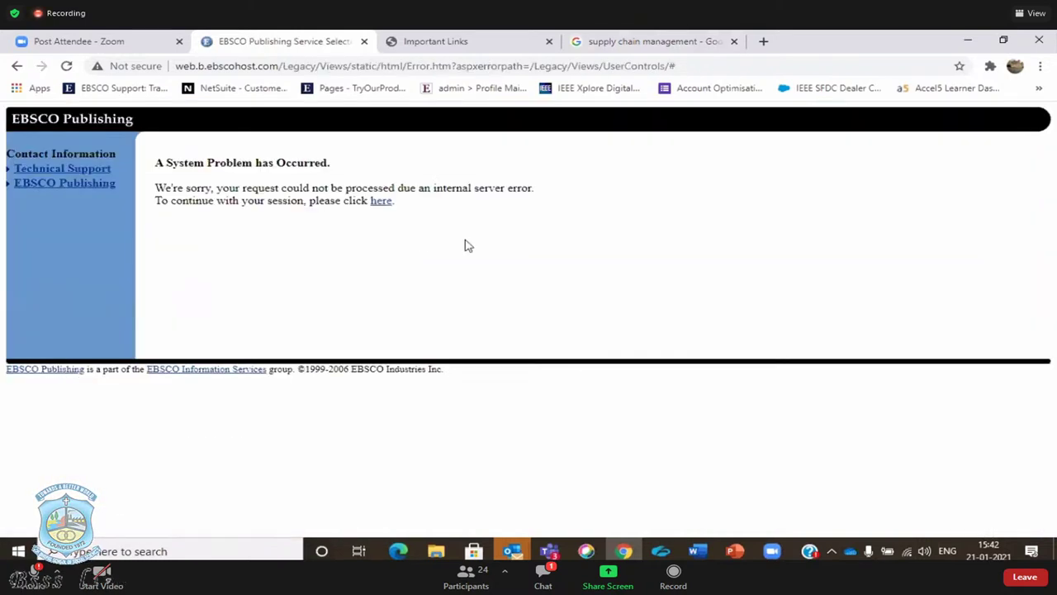
click(382, 204)
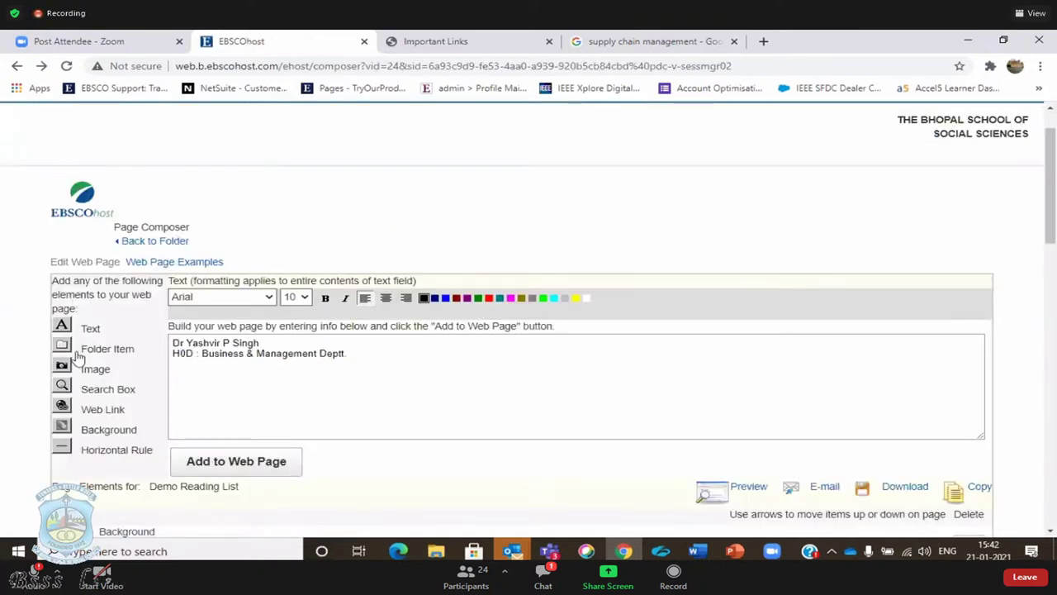
click(64, 366)
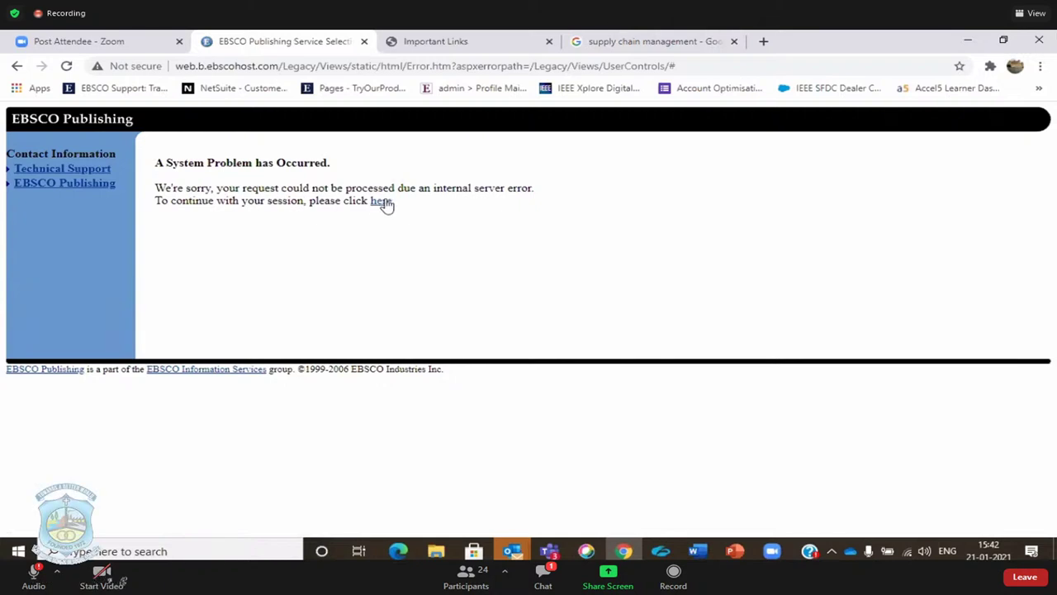
click(381, 204)
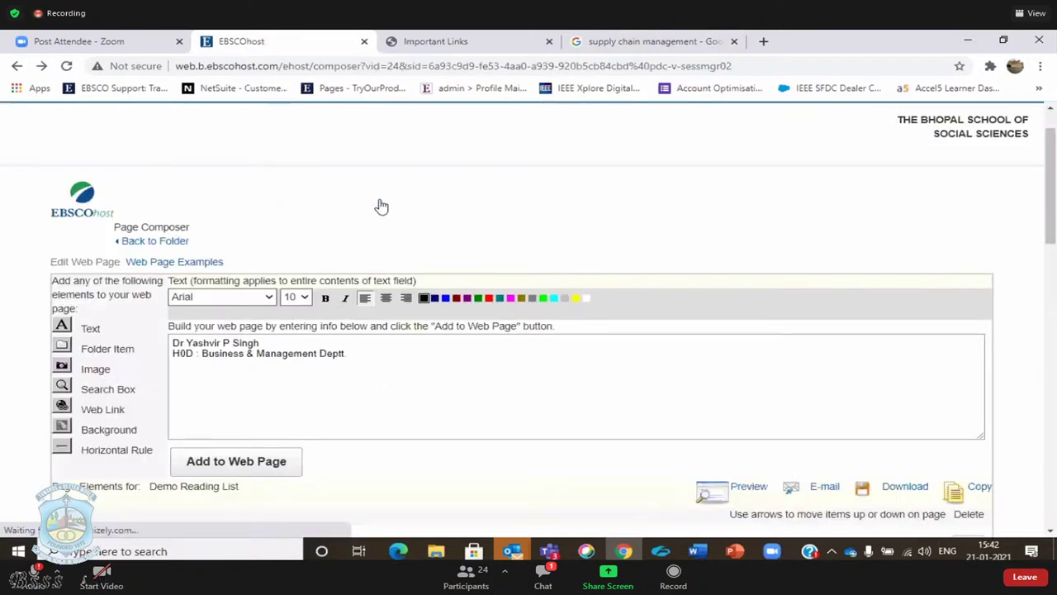
click(71, 372)
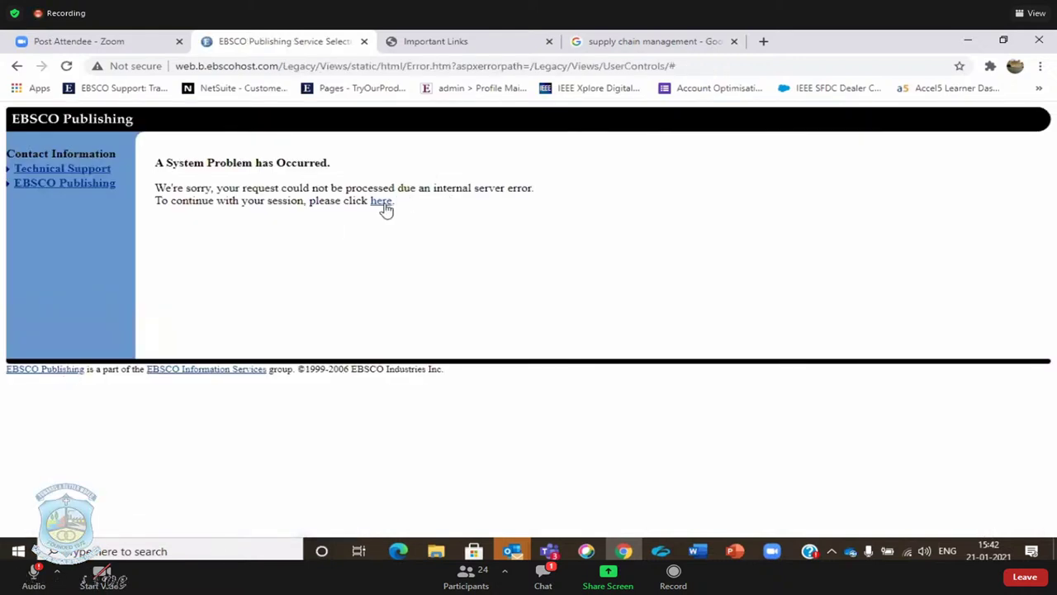
click(382, 202)
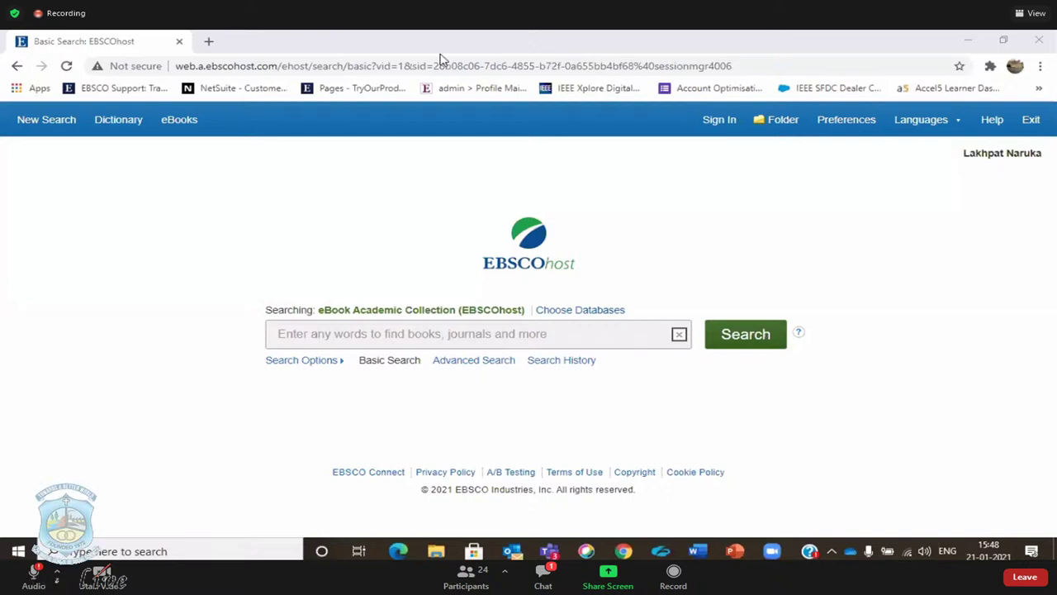
Sign in to My EBSCOhost with the account username and password
click(726, 128)
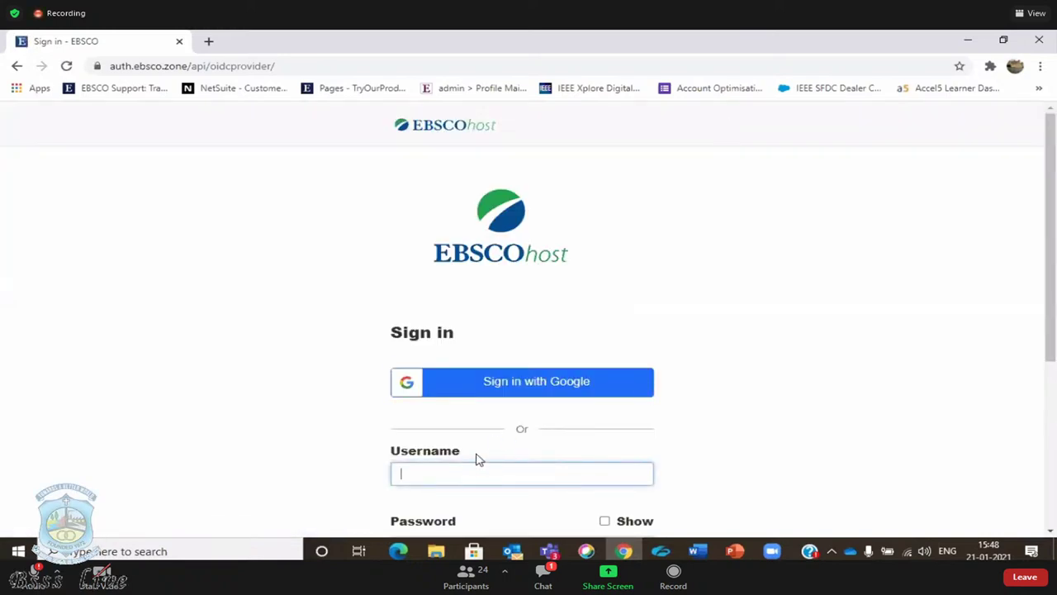
click(454, 472)
text(lakhpat)
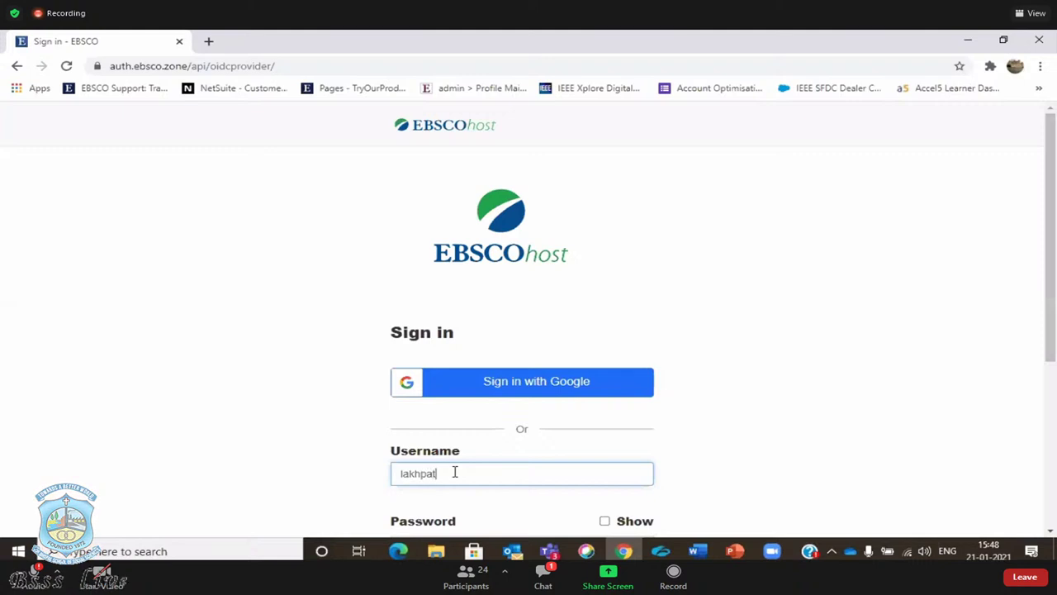
key(Tab)
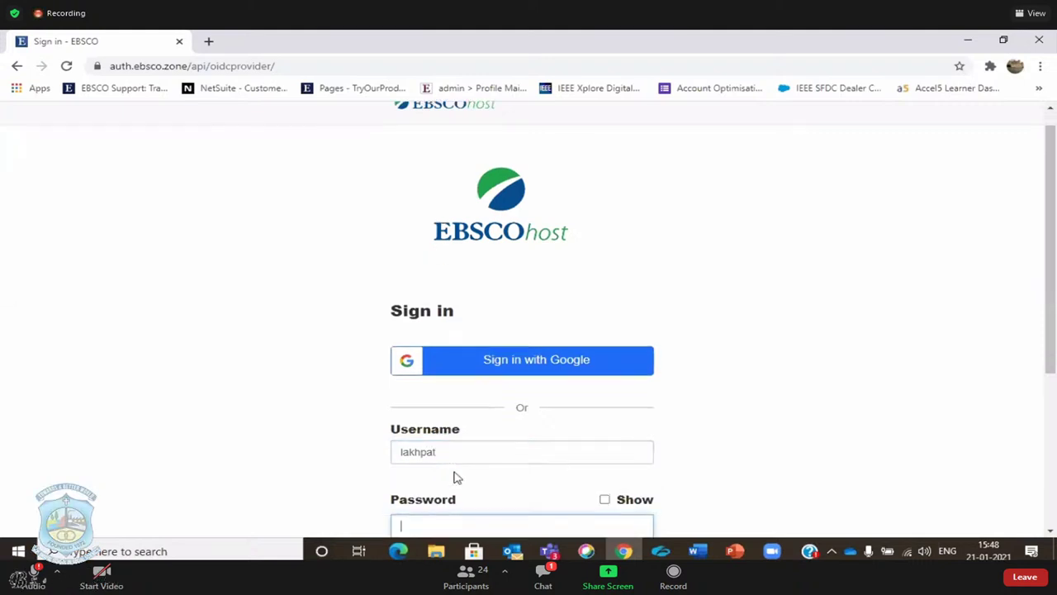
text(••••••••••)
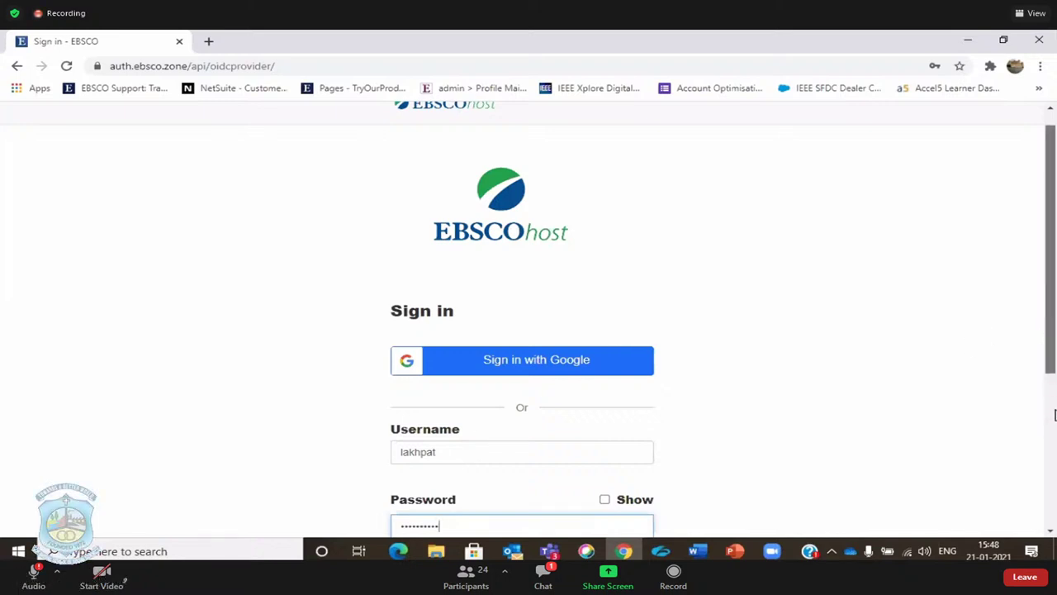
scroll(1049, 337, down, 2)
click(525, 469)
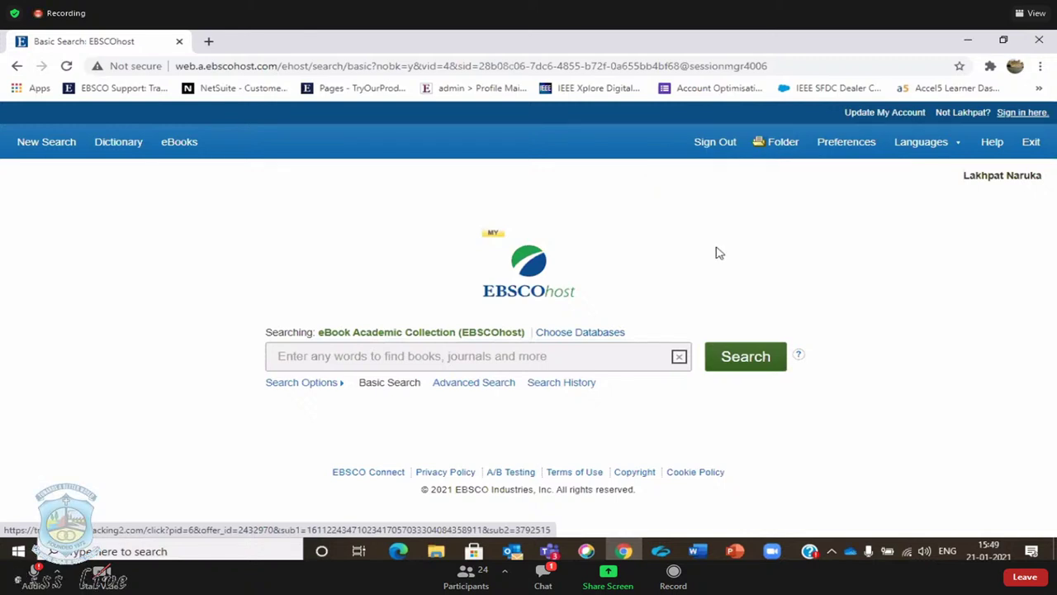
Open My Folder from the top toolbar of the signed-in EBSCOhost session
click(772, 163)
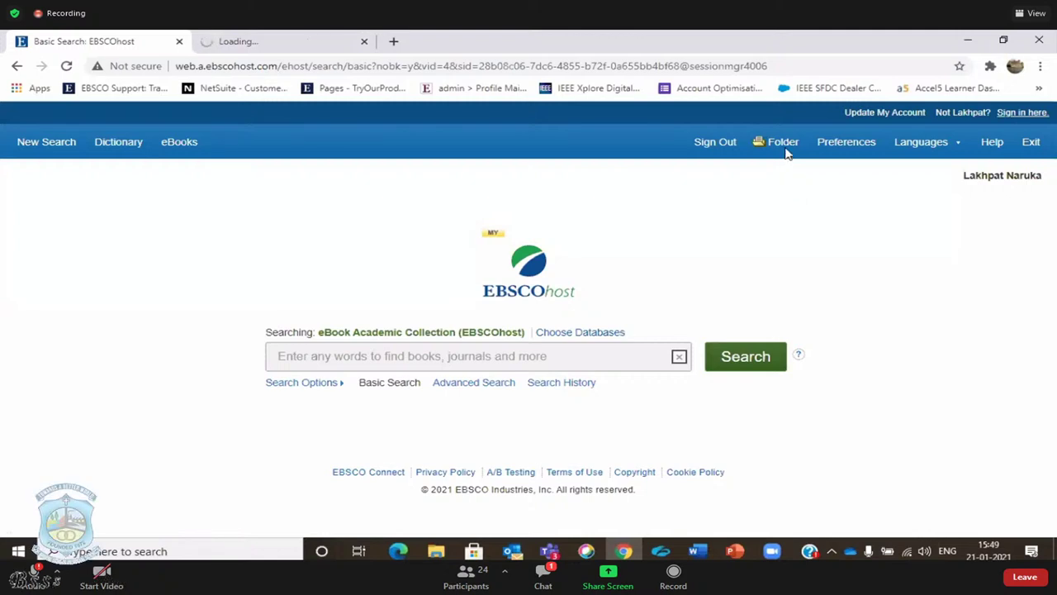
click(779, 145)
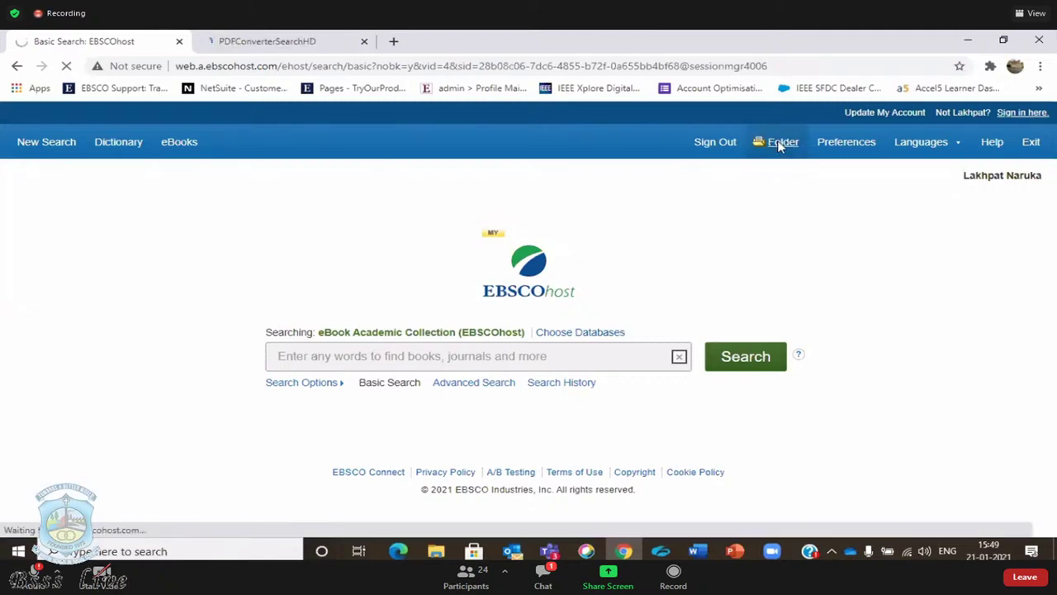